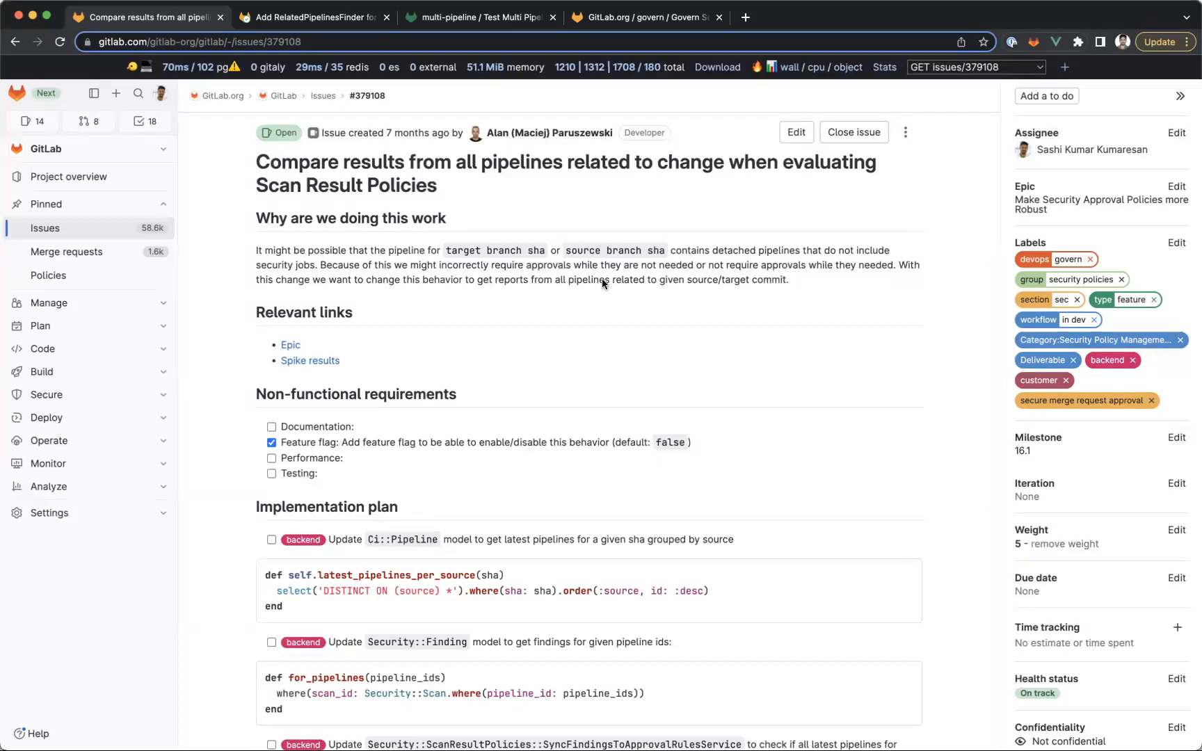
- View the Add RelatedPipelinesFinder merge request, then the multi-pipeline simple test project on GitLab.com and on the local gdk.test instance
{"action": "left_click", "coordinate": [330, 26]}
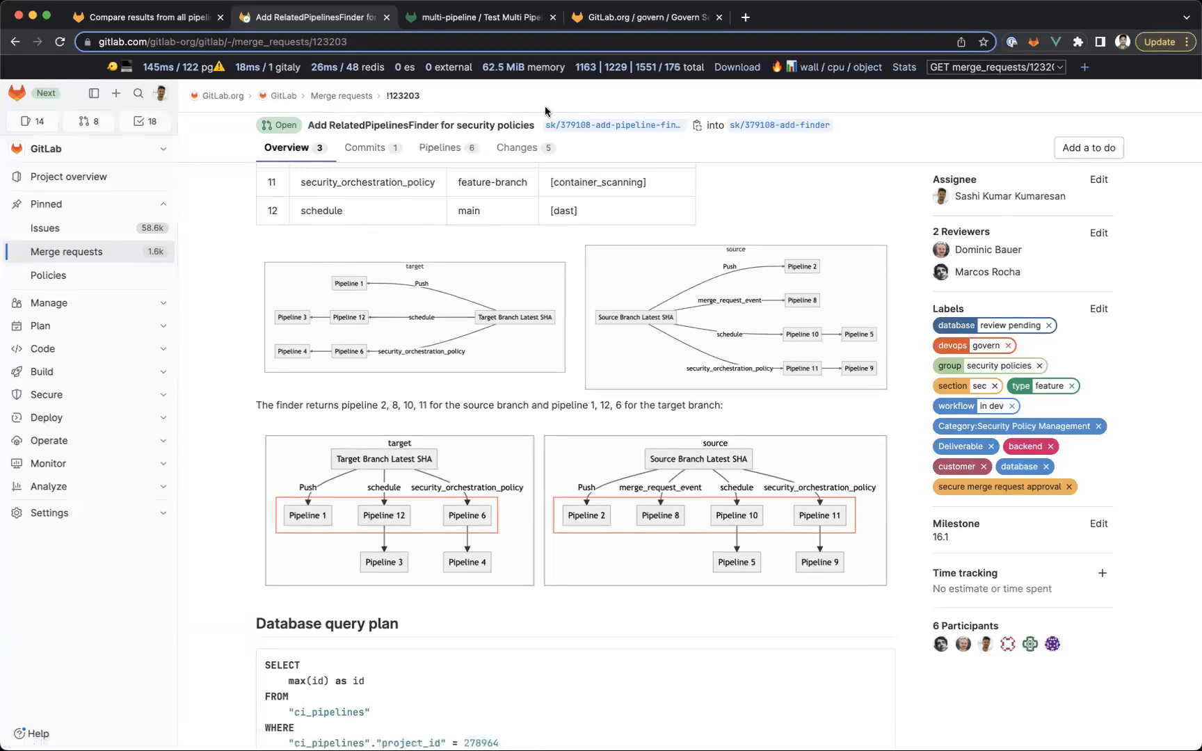
{"action": "left_click", "coordinate": [631, 21]}
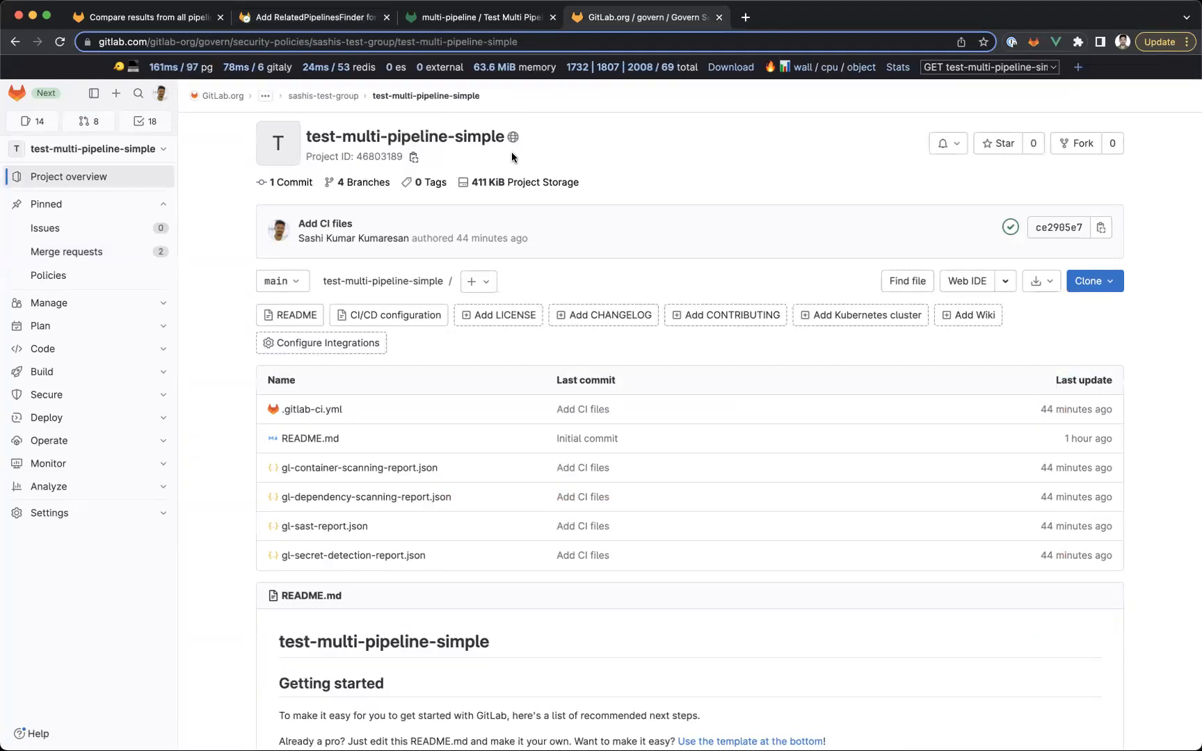
{"action": "left_click", "coordinate": [485, 21]}
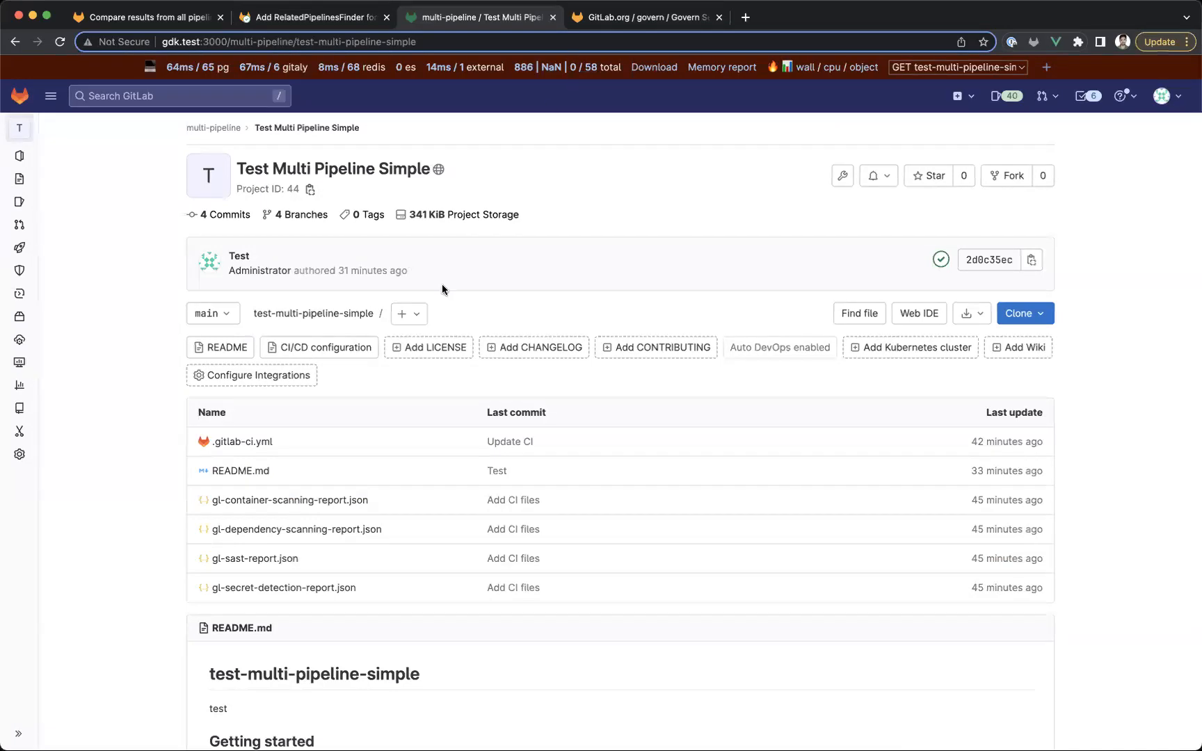
- Review .gitlab-ci.yml on the main branch and open the pipeline of its Update CI commit
{"action": "left_click", "coordinate": [322, 445]}
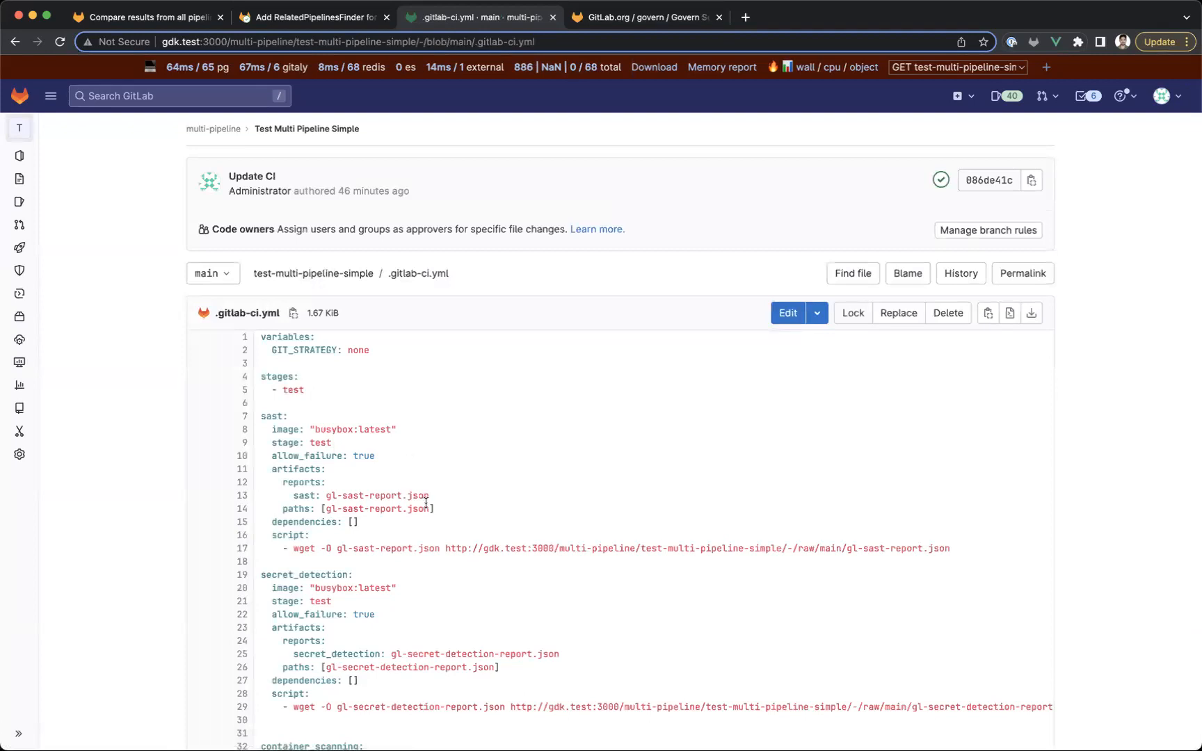
{"action": "scroll", "coordinate": [508, 537], "scroll_direction": "down", "scroll_amount": 1}
{"action": "scroll", "coordinate": [508, 537], "scroll_direction": "down", "scroll_amount": 5}
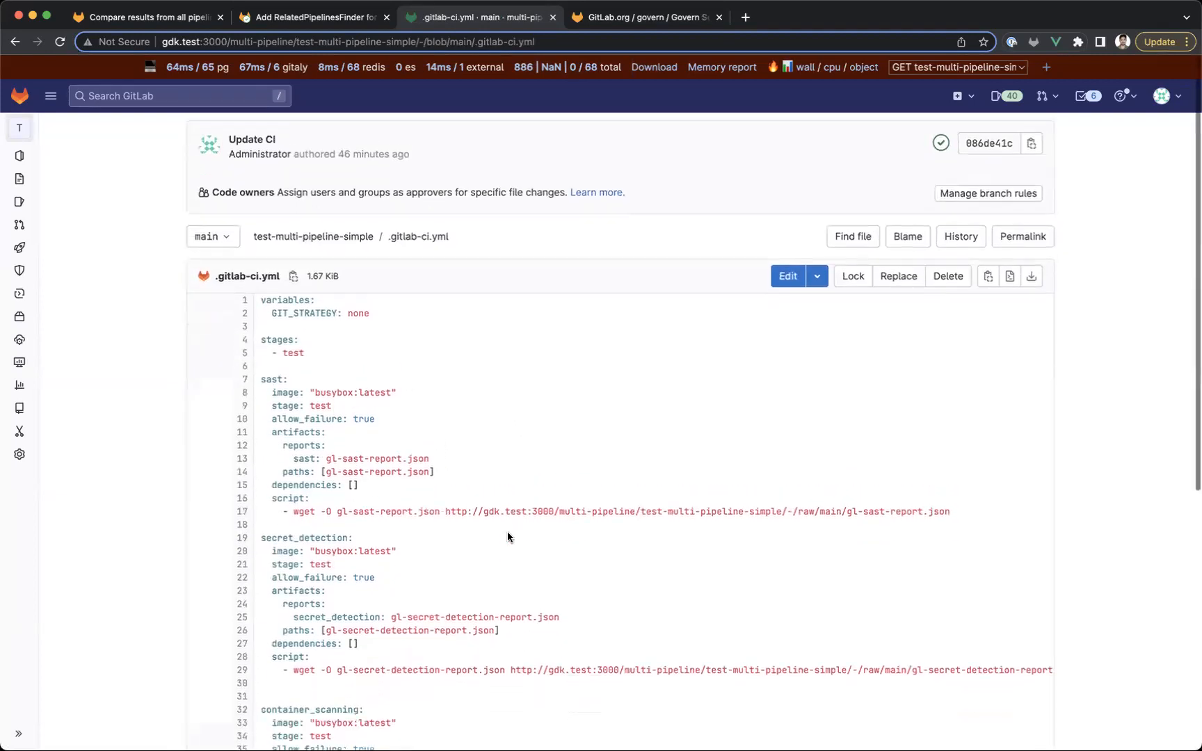
{"action": "scroll", "coordinate": [507, 532], "scroll_direction": "up", "scroll_amount": 5}
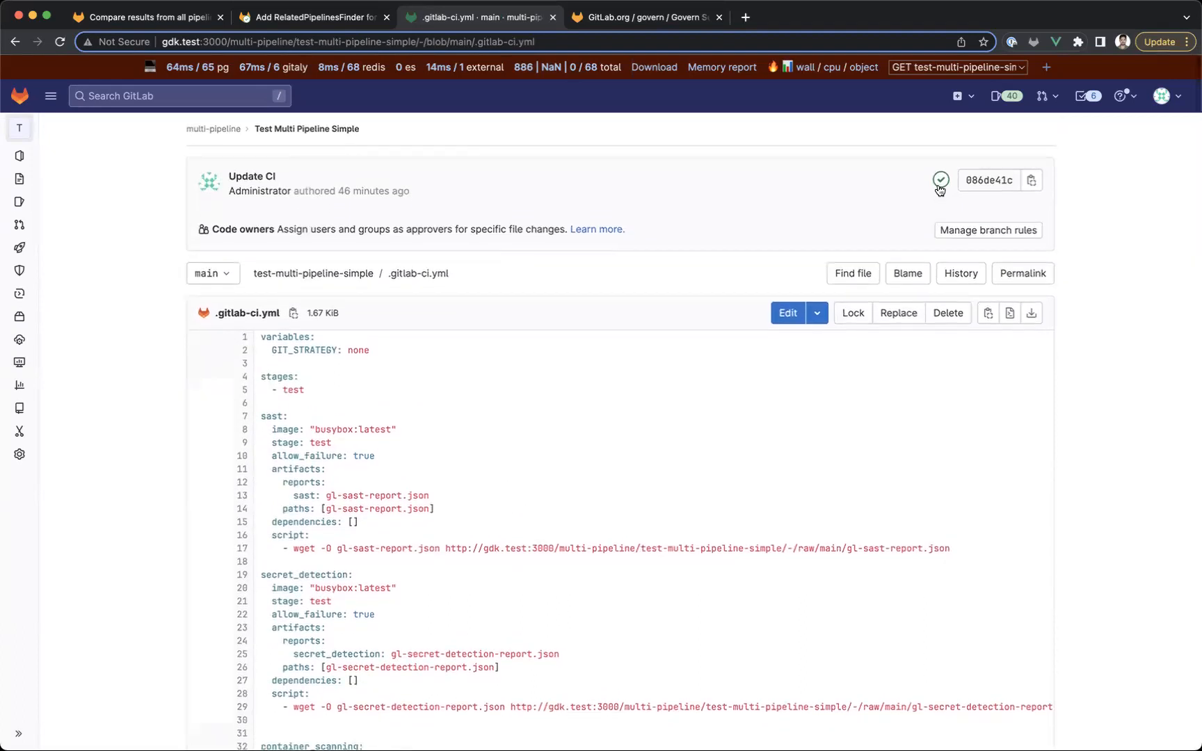
{"action": "left_click", "coordinate": [938, 182]}
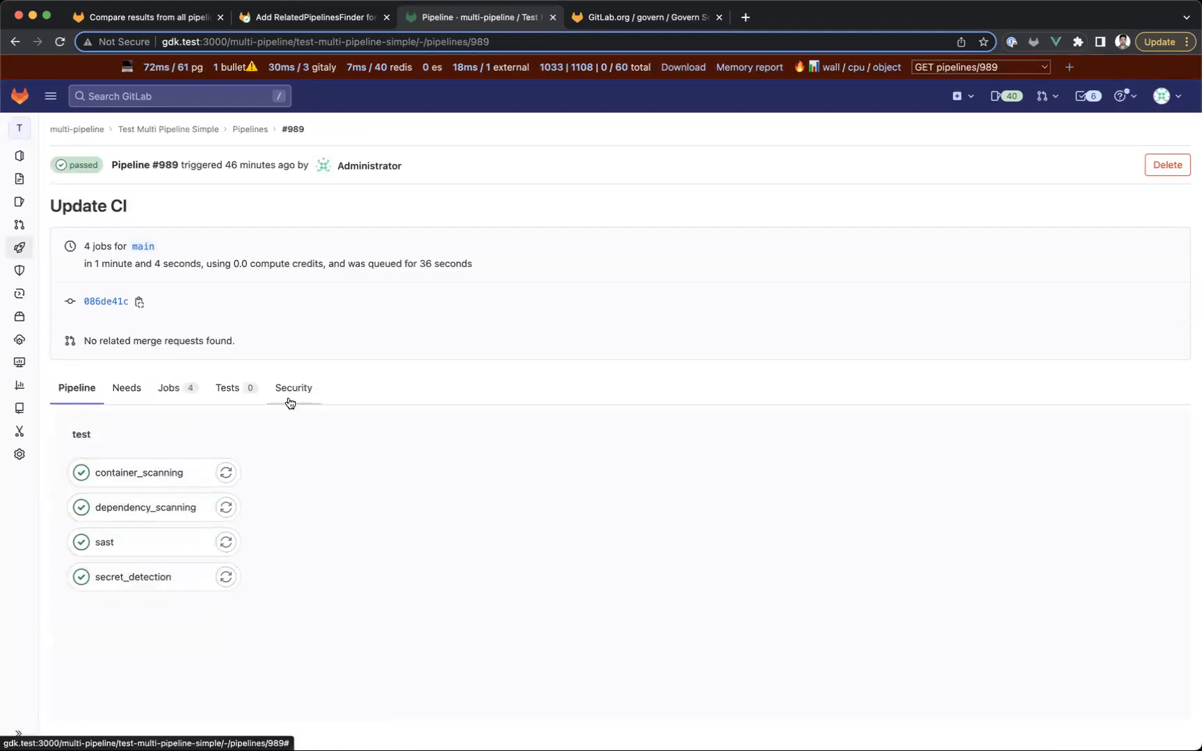
- Return to .gitlab-ci.yml and highlight the container_scanning rules for merge_request_event and $CI_OPEN_MERGE_REQUESTS
{"action": "key", "text": "super+bracketleft"}
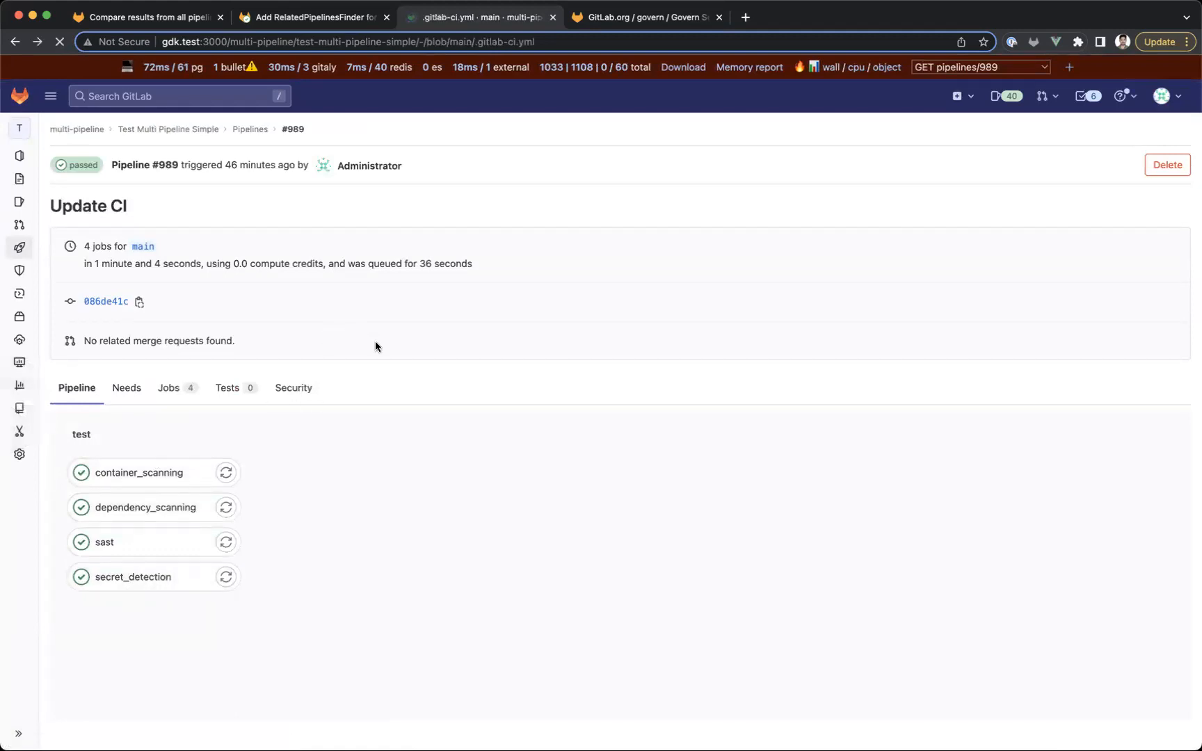
{"action": "scroll", "coordinate": [375, 438], "scroll_direction": "down", "scroll_amount": 10}
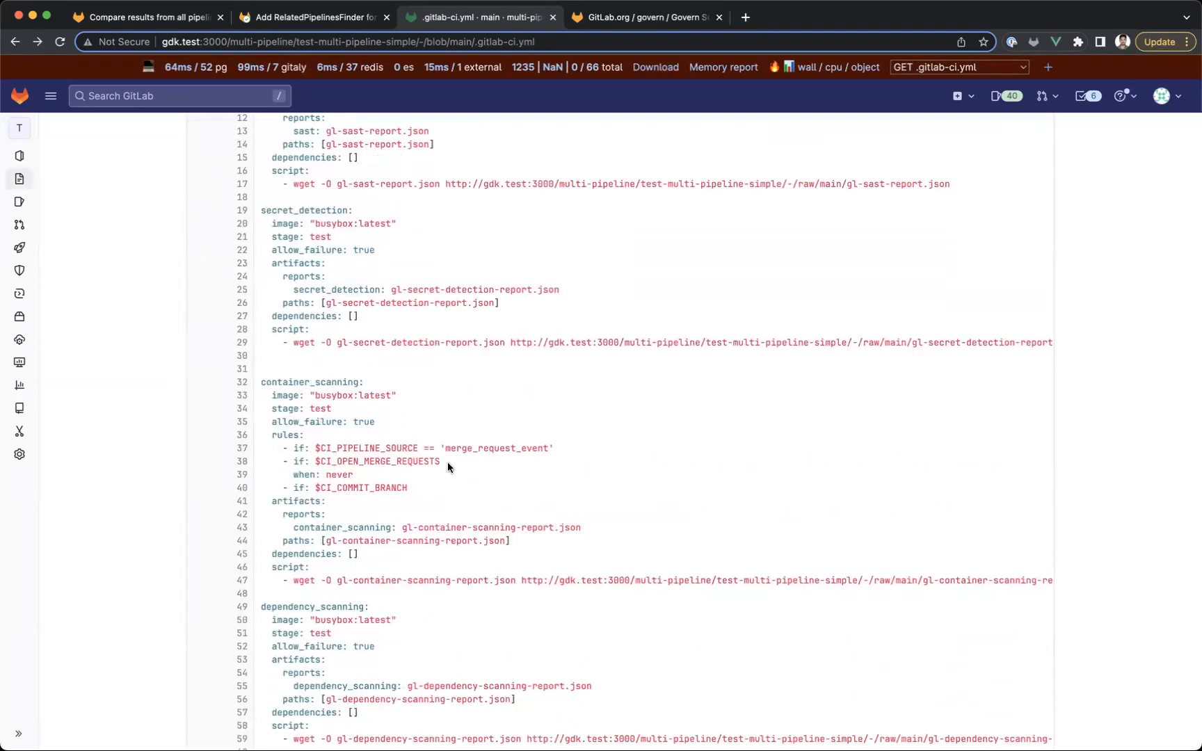
{"action": "left_click_drag", "start_coordinate": [445, 462], "coordinate": [260, 449]}
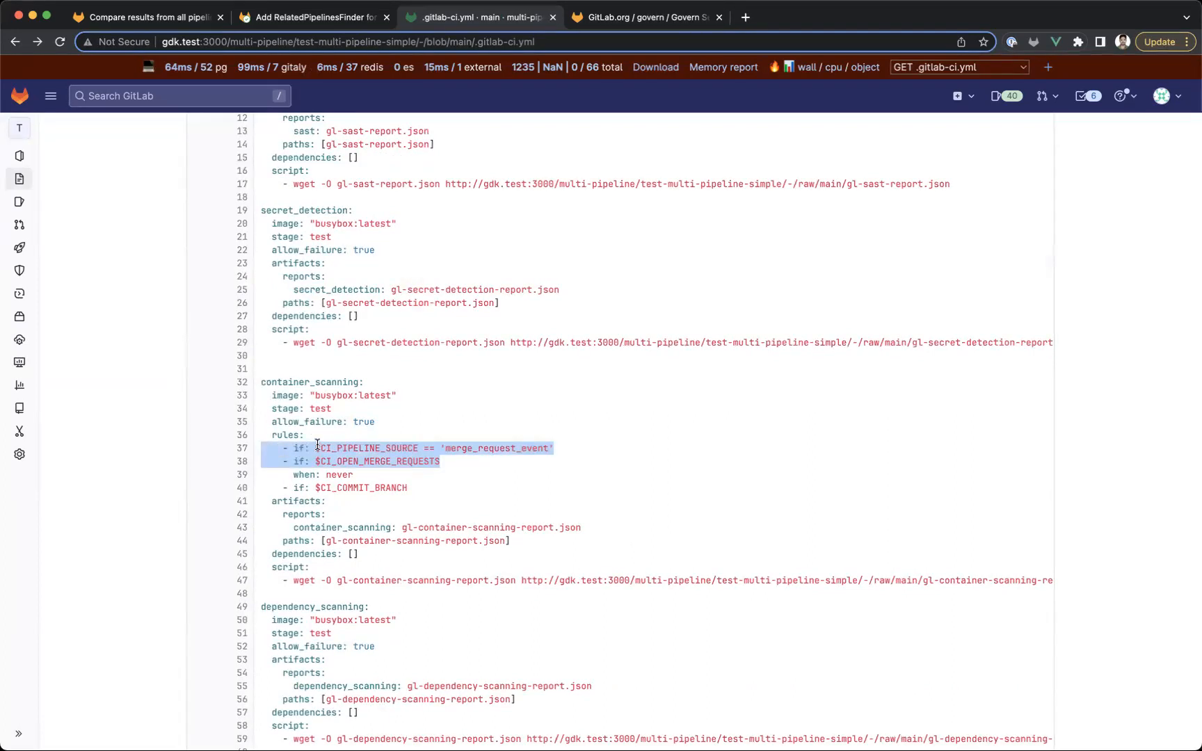
{"action": "key", "text": "super+r"}
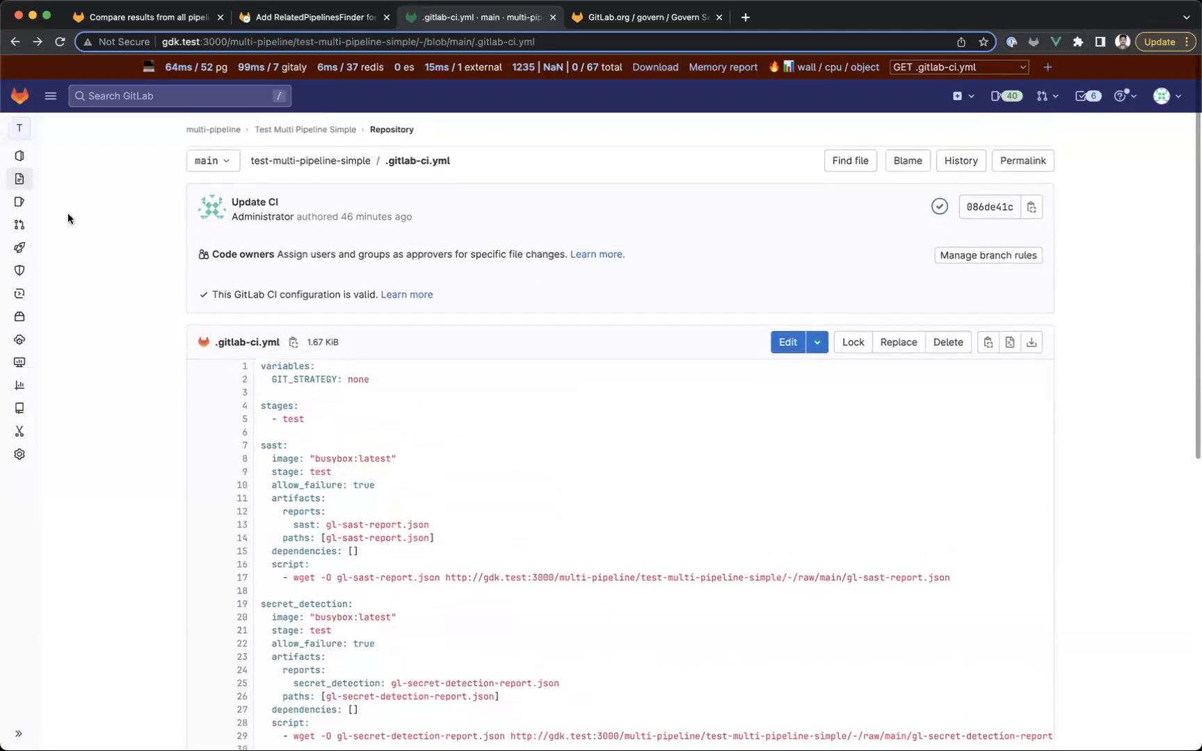
- Open the Update README.md merge request in the local project and in its GitLab.com counterpart, reviewing the file changes on GitLab.com
{"action": "left_click", "coordinate": [19, 225]}
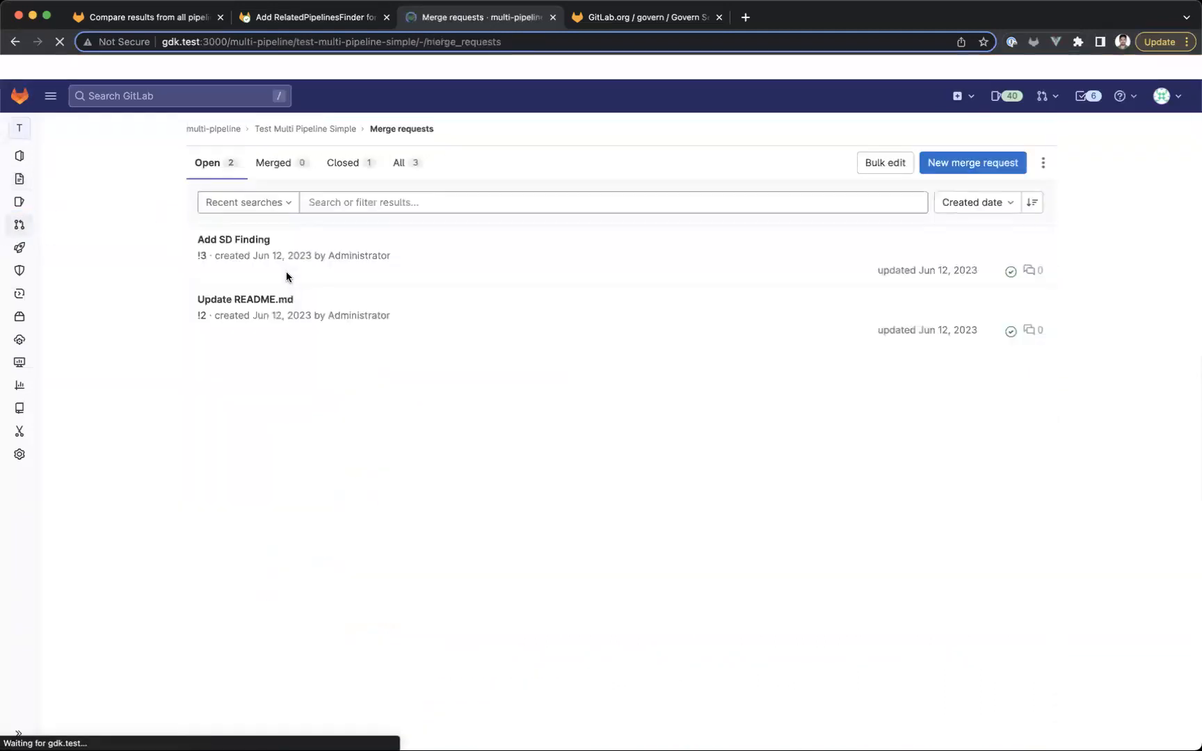
{"action": "left_click", "coordinate": [271, 282]}
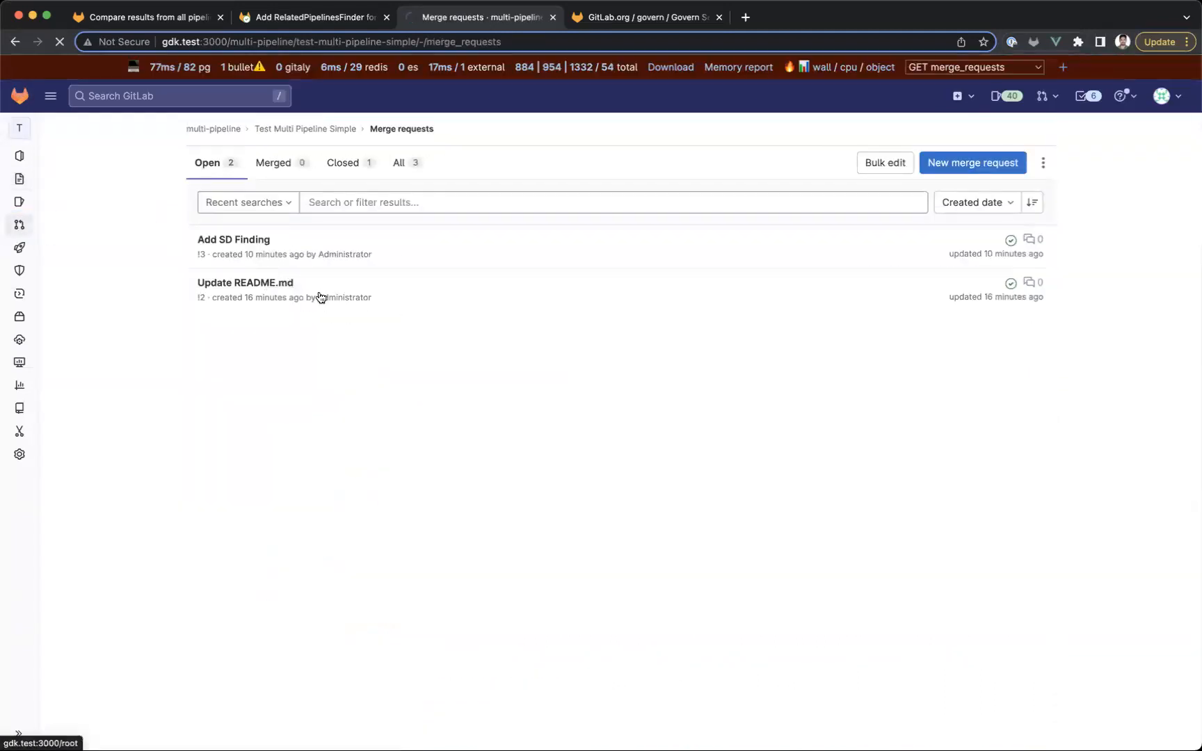
{"action": "key", "text": "ctrl+Tab"}
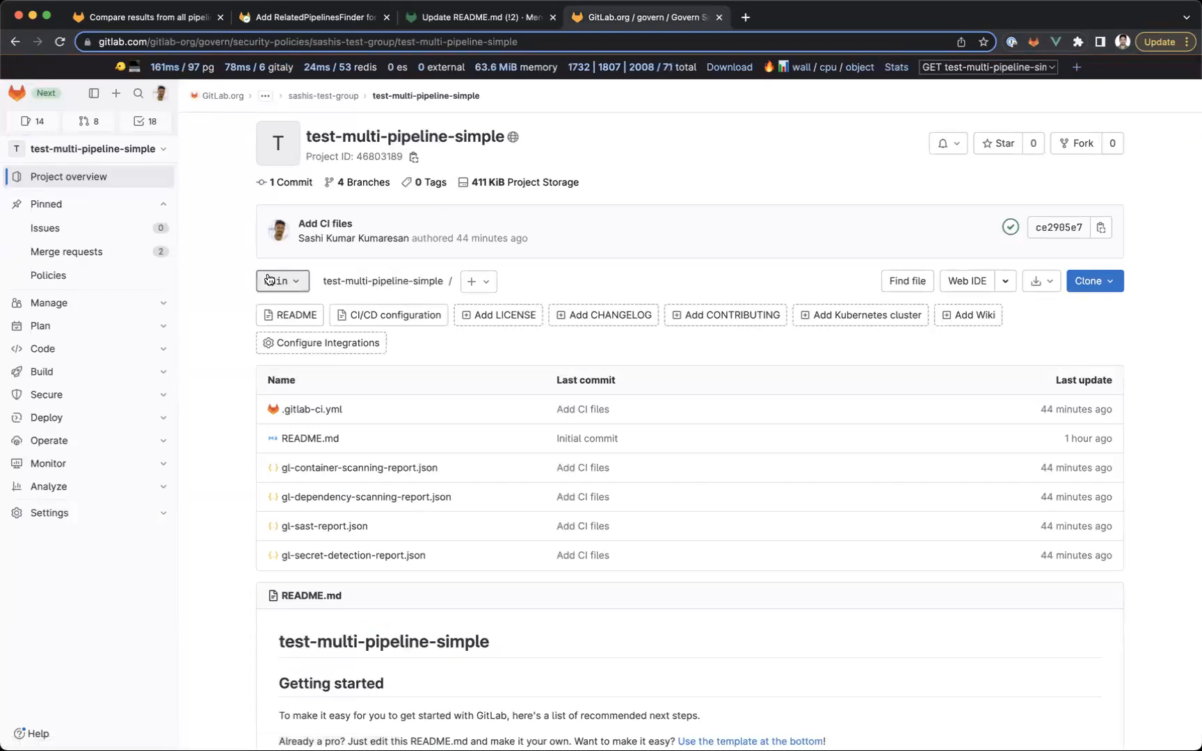
{"action": "left_click", "coordinate": [114, 252]}
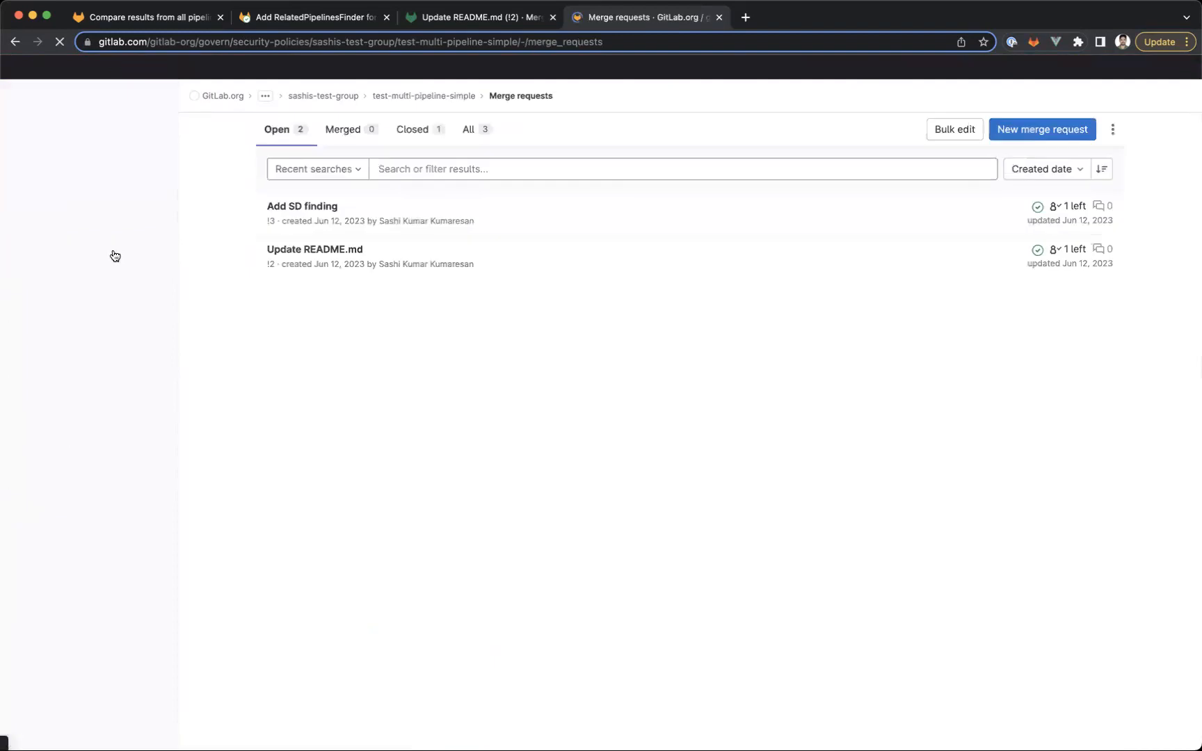
{"action": "left_click", "coordinate": [287, 253]}
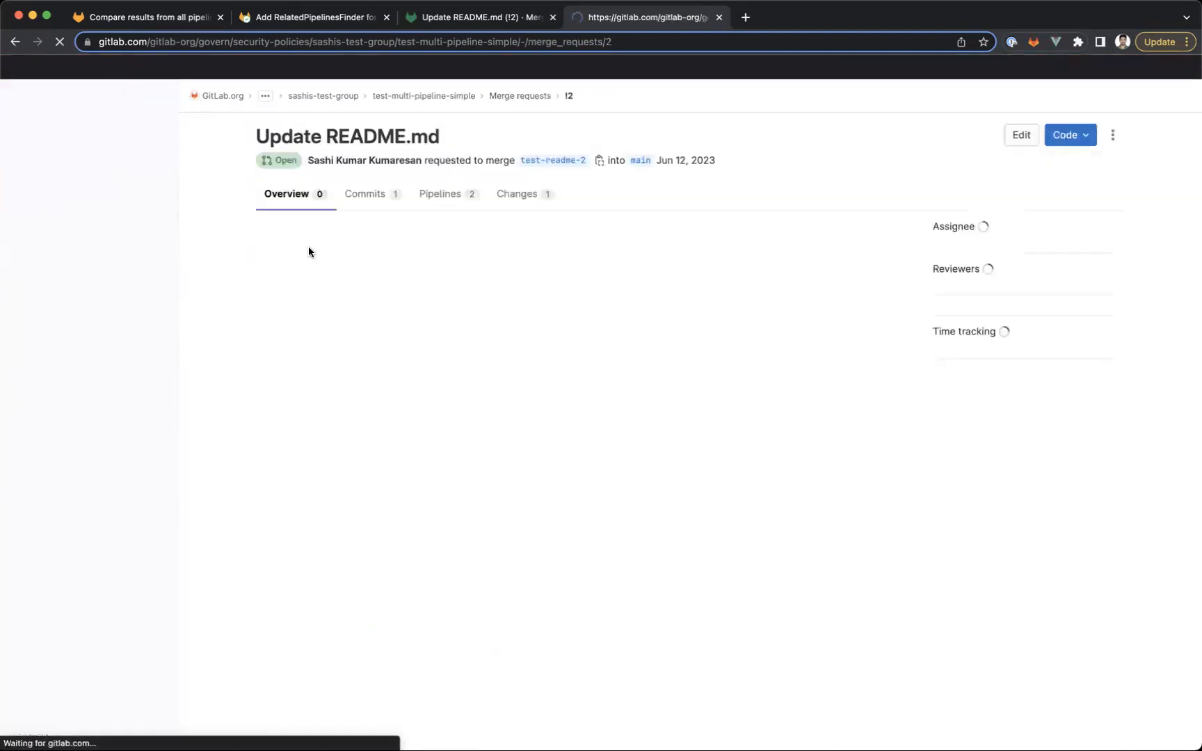
{"action": "left_click", "coordinate": [508, 200]}
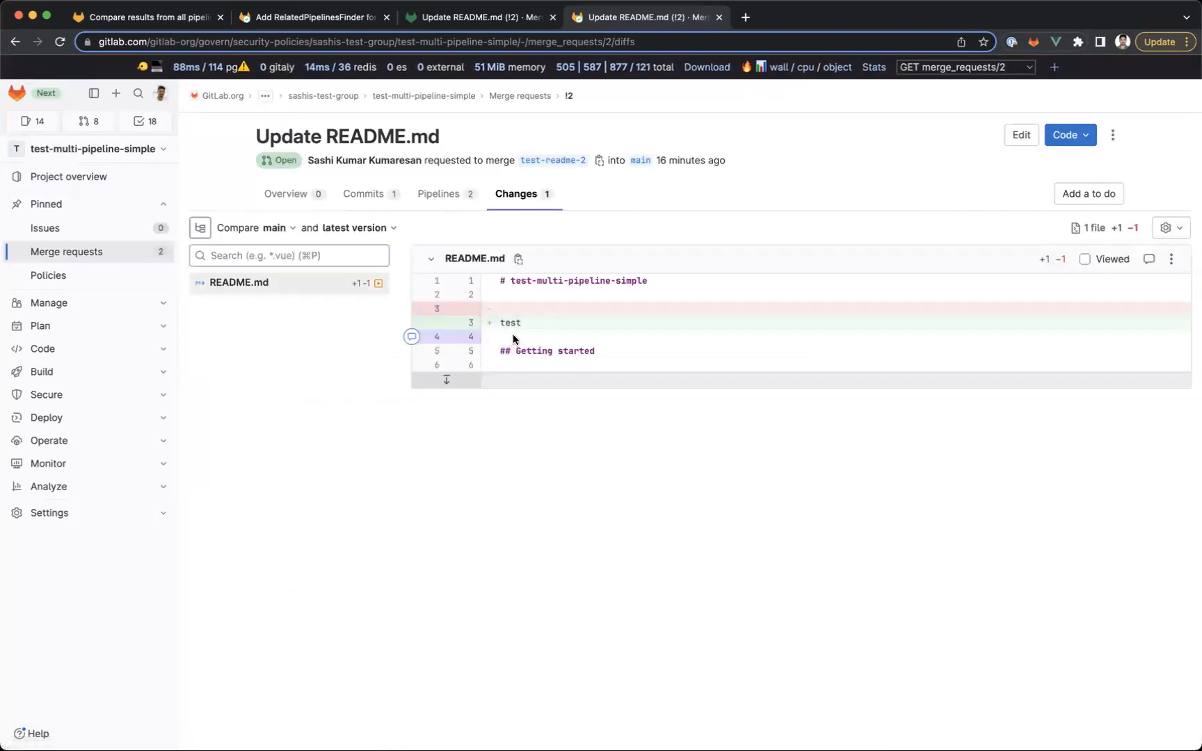
- Inspect the test-stage jobs of the branch pipeline and the merge request pipeline of the GitLab.com merge request
{"action": "left_click", "coordinate": [445, 198]}
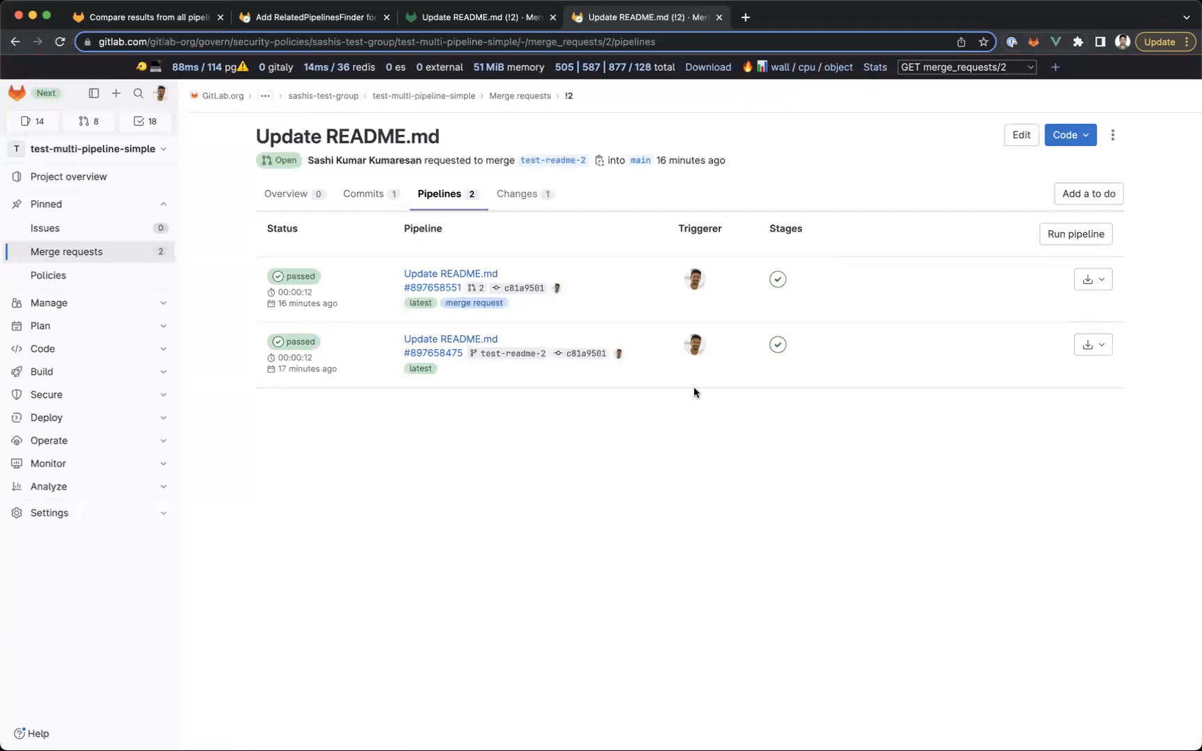
{"action": "left_click", "coordinate": [779, 346]}
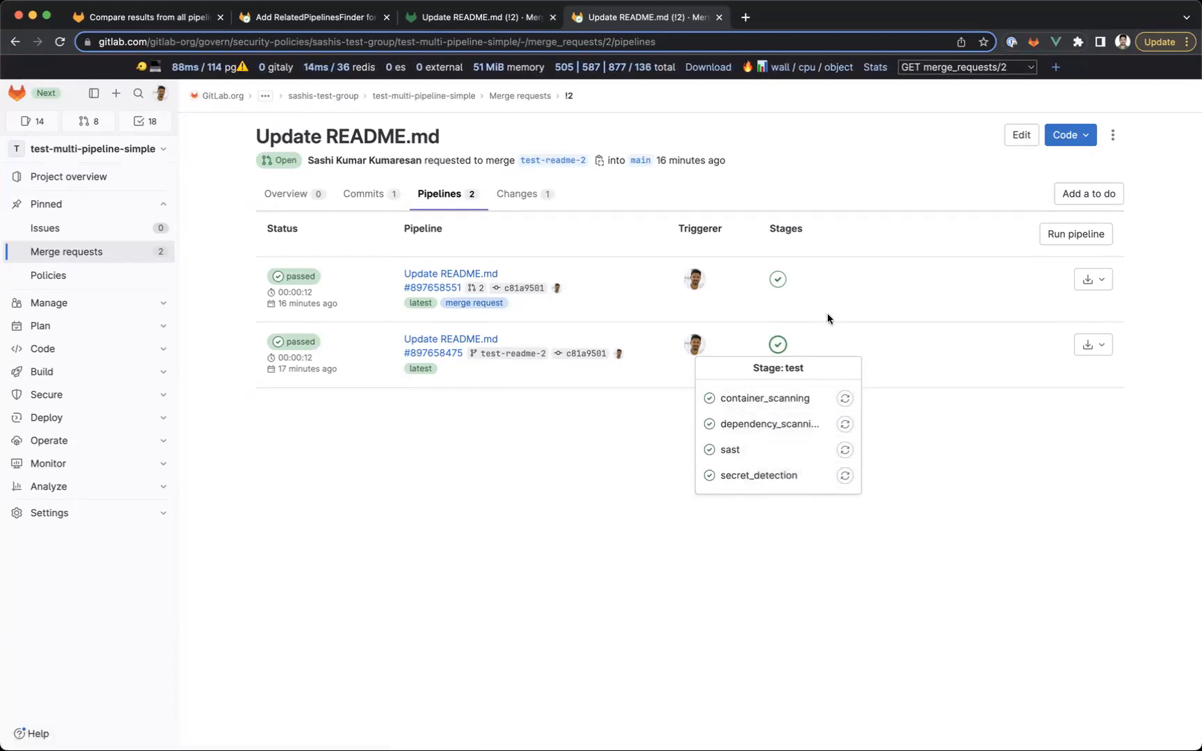
{"action": "left_click", "coordinate": [780, 282]}
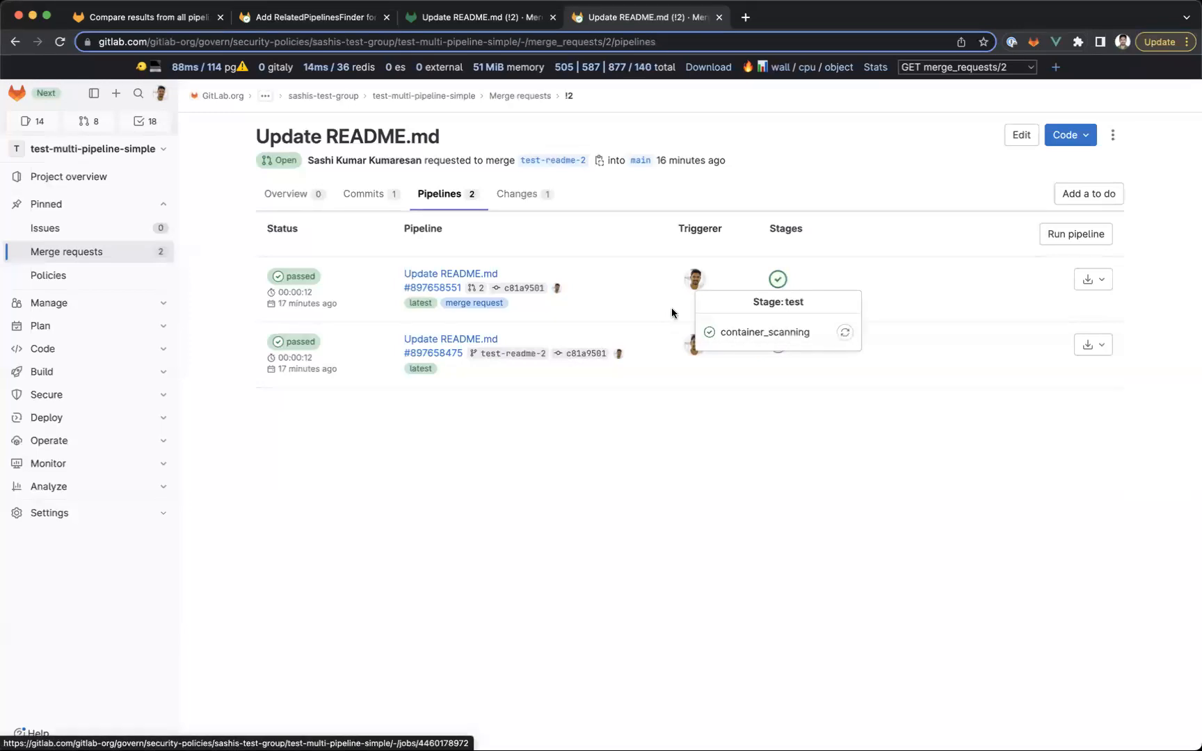
{"action": "left_click", "coordinate": [642, 309]}
{"action": "mouse_move", "coordinate": [482, 303]}
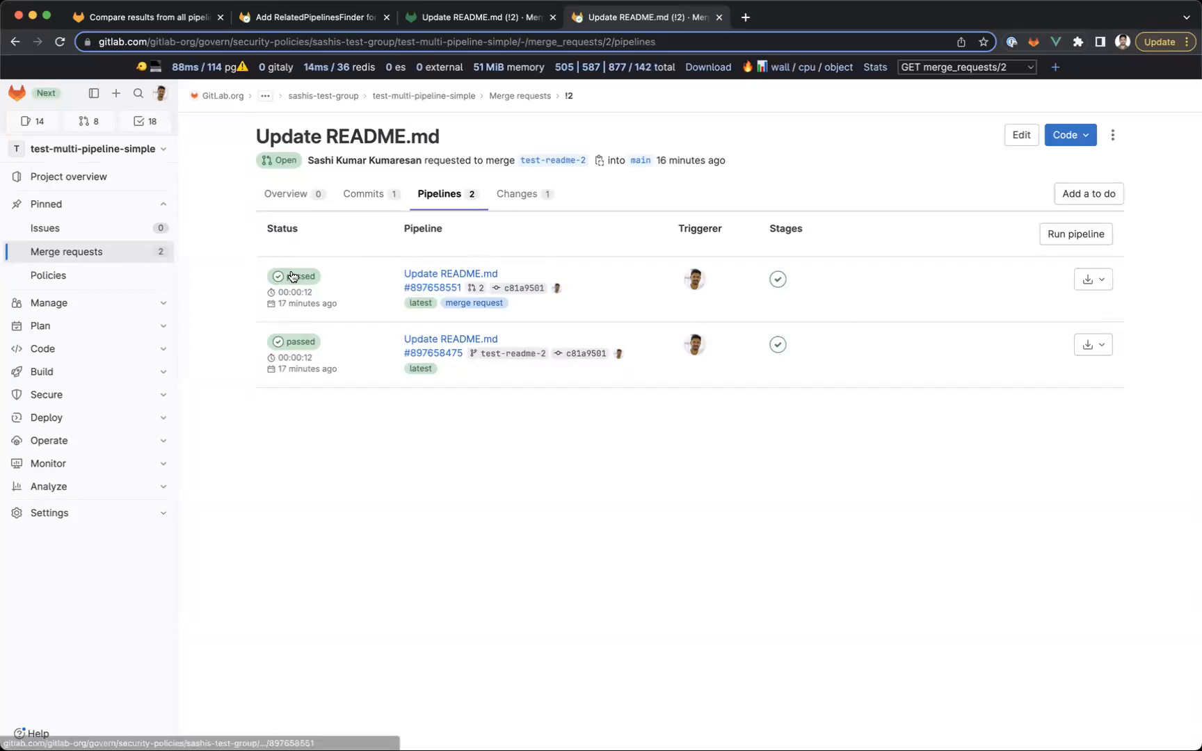
{"action": "left_click", "coordinate": [777, 282]}
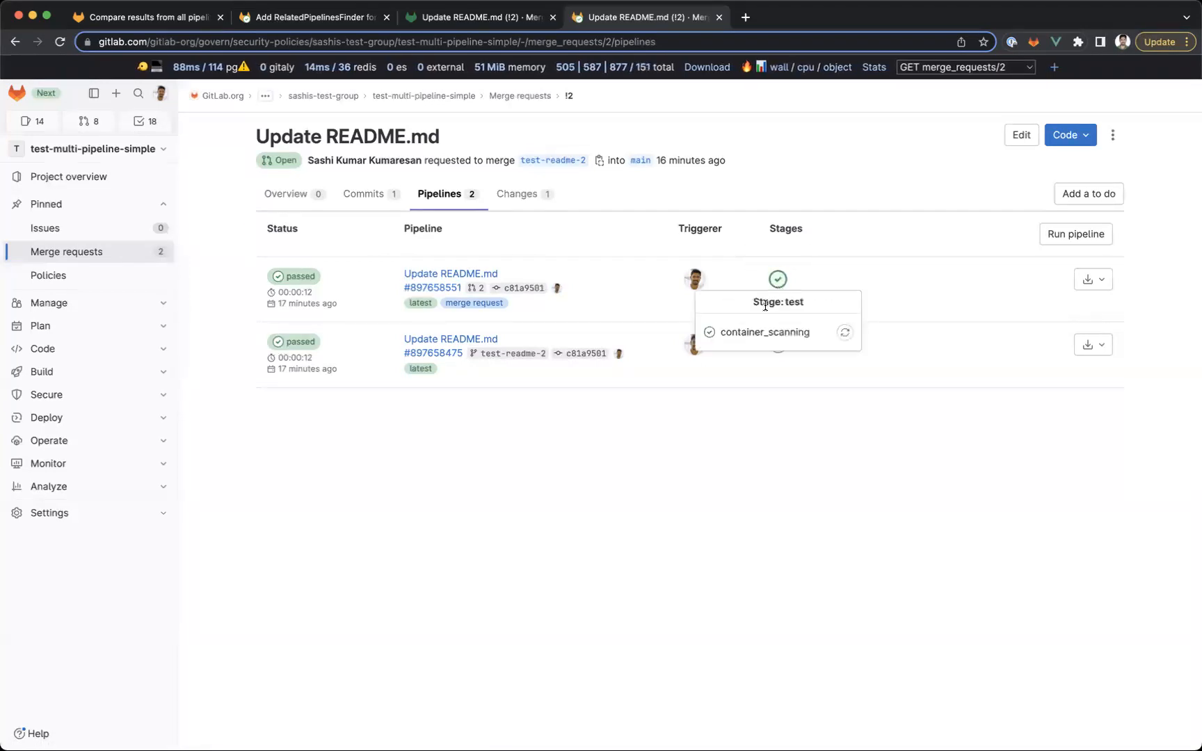
- Review the merge request's overview and expand its approval rules to see the Newly detected vulnerabilities requirement
{"action": "left_click", "coordinate": [297, 206]}
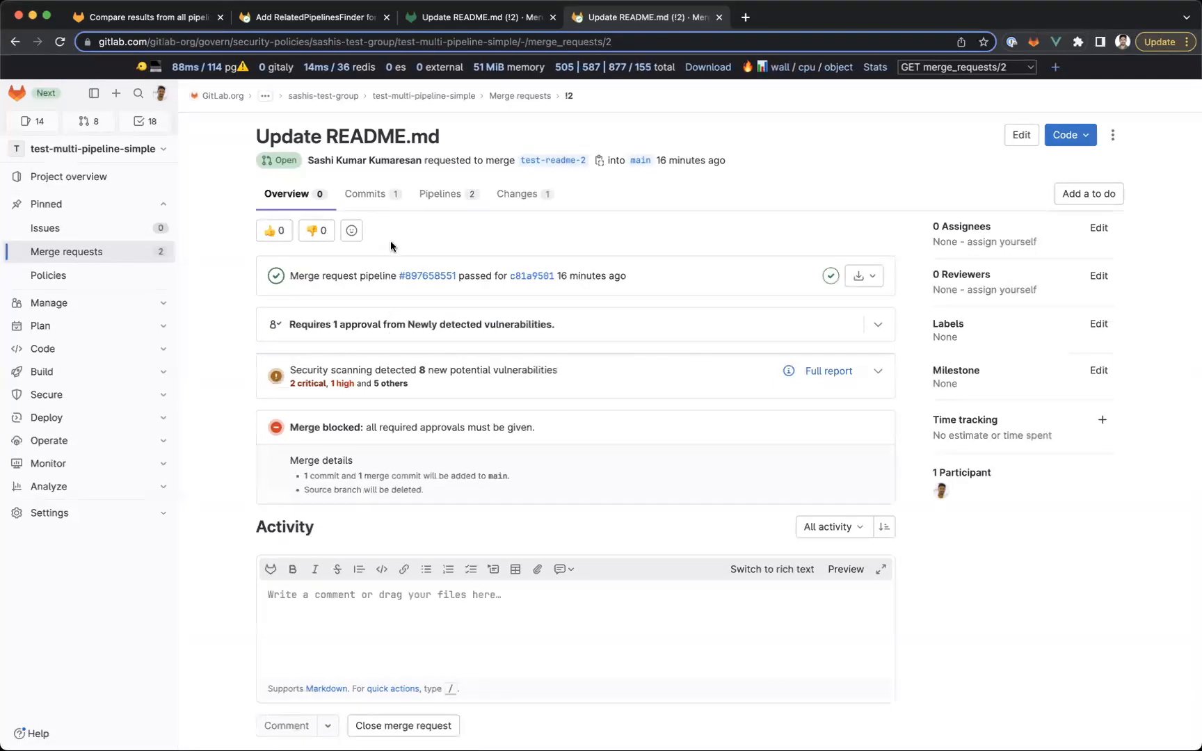
{"action": "left_click", "coordinate": [439, 207]}
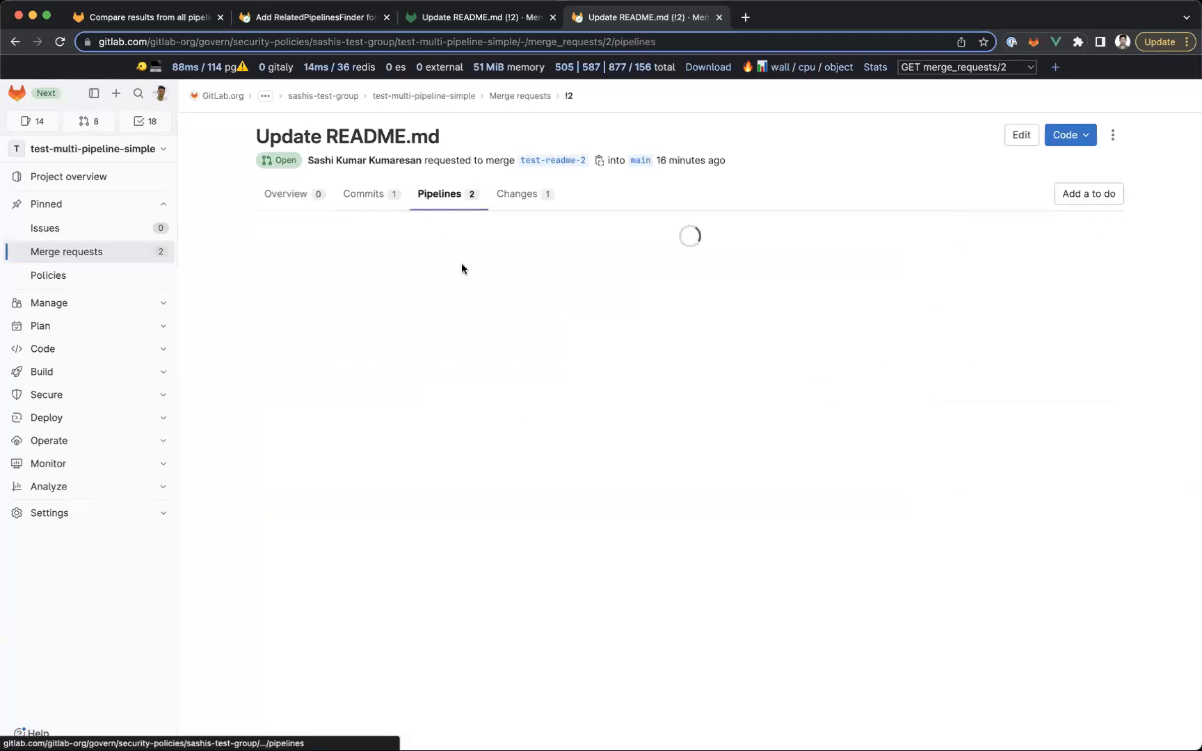
{"action": "left_click", "coordinate": [308, 204]}
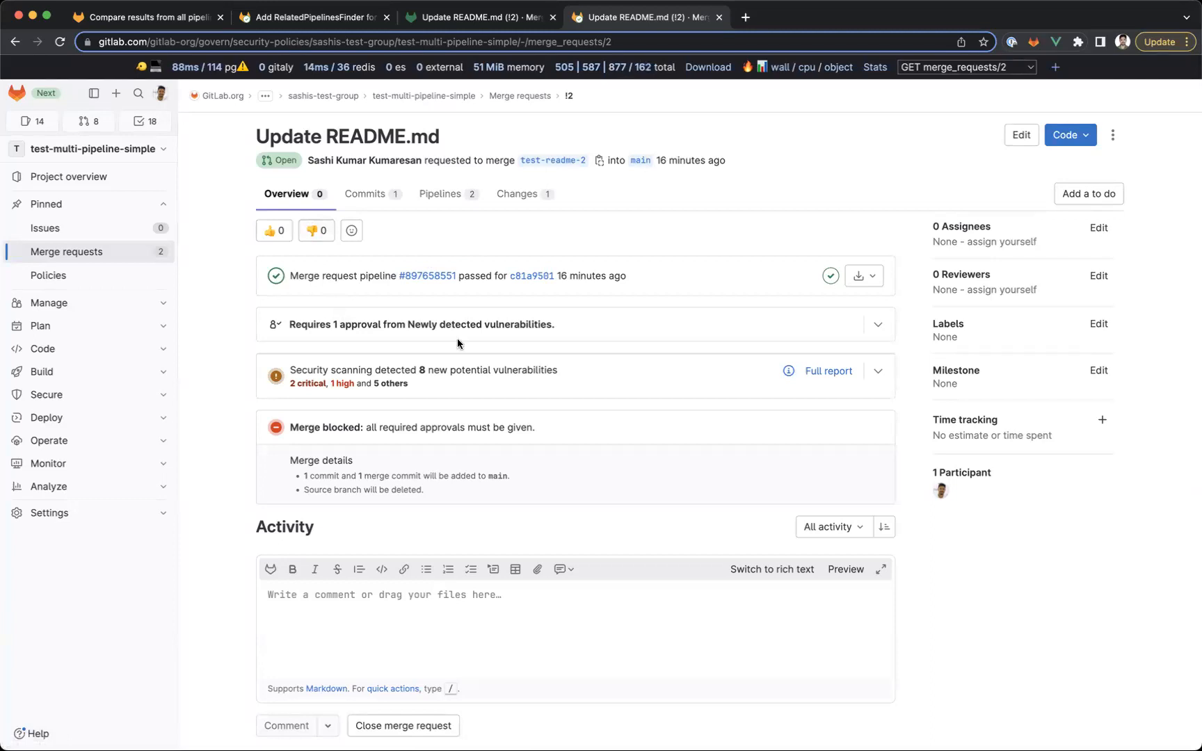
{"action": "left_click", "coordinate": [878, 324]}
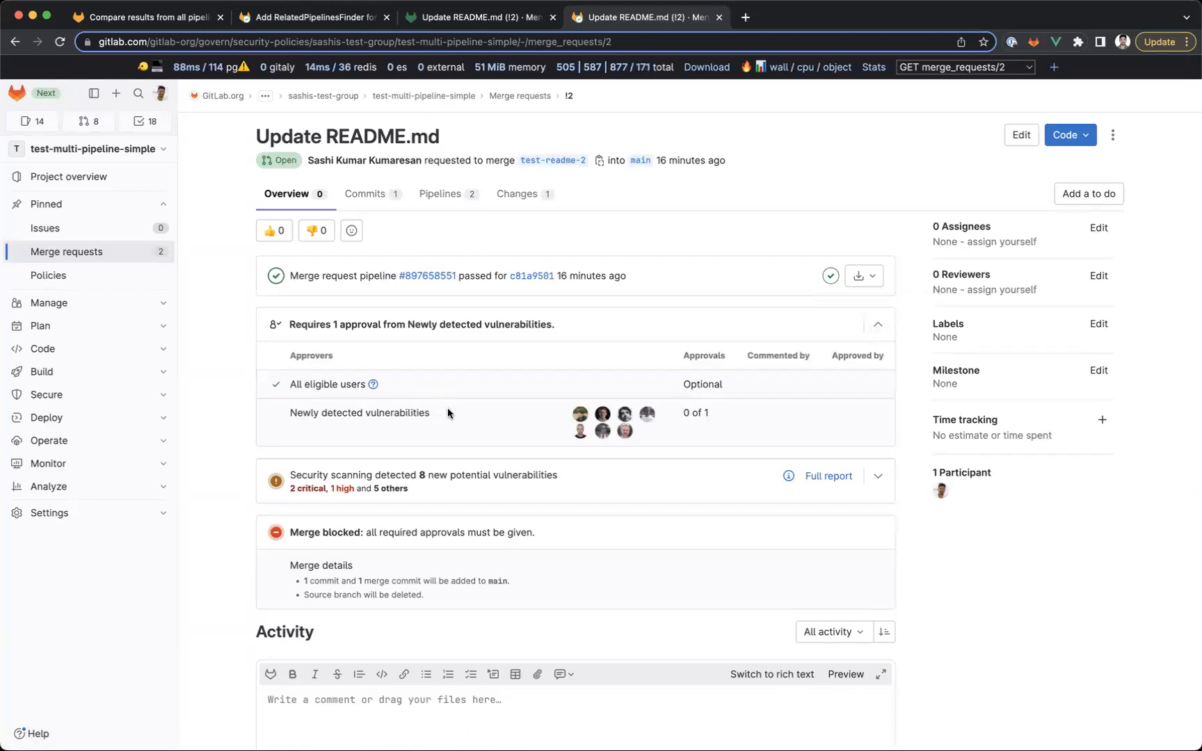
- Reload the local Update README.md merge request and check its pipelines and approval status for comparison
{"action": "key", "text": "ctrl+shift+Tab"}
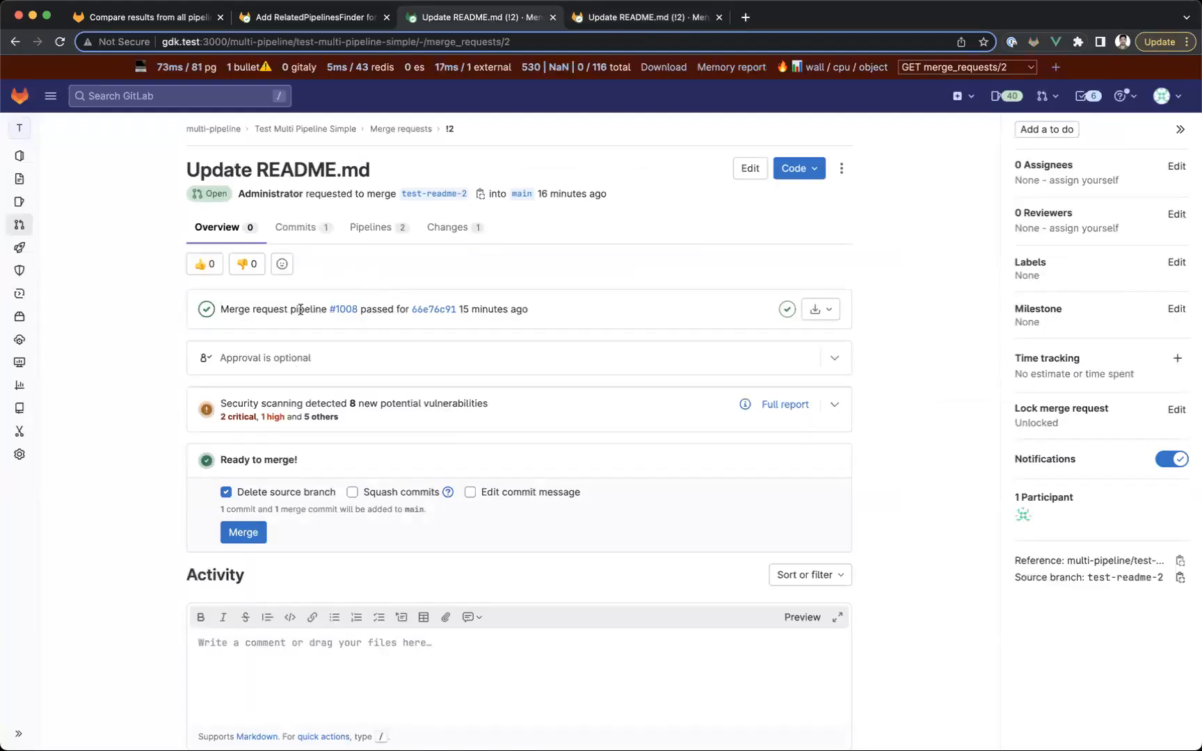
{"action": "key", "text": "super+r"}
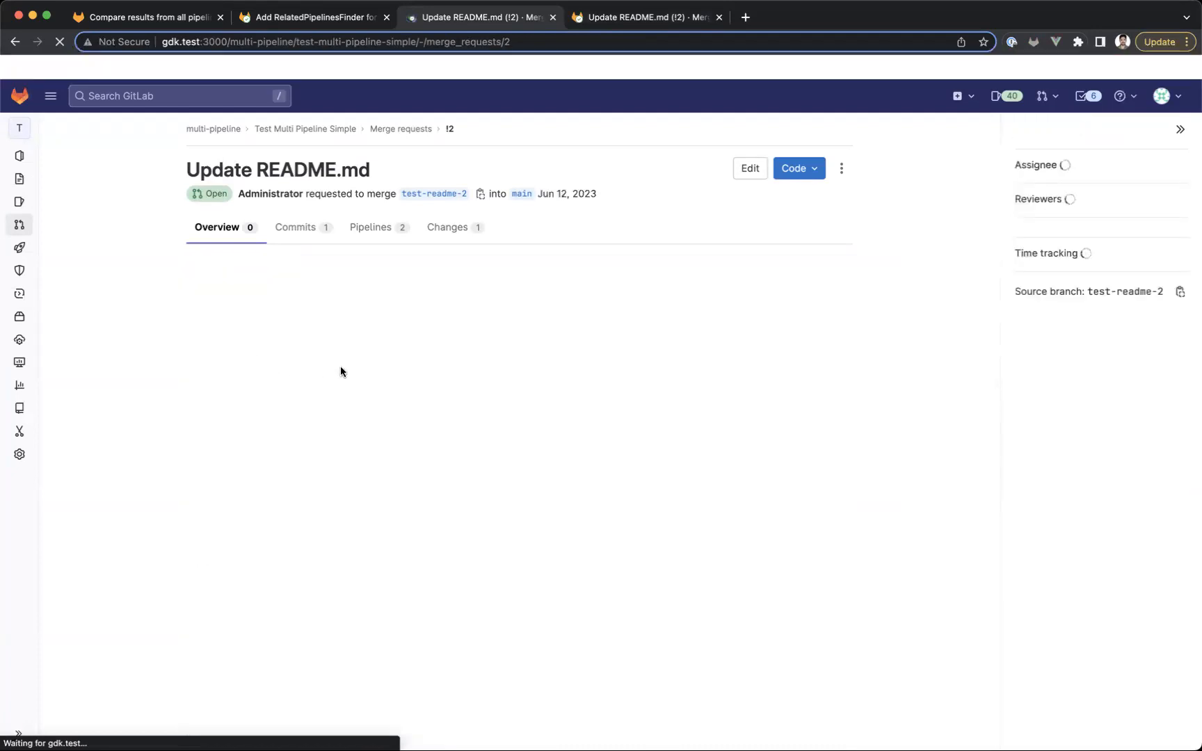
{"action": "left_click", "coordinate": [368, 228]}
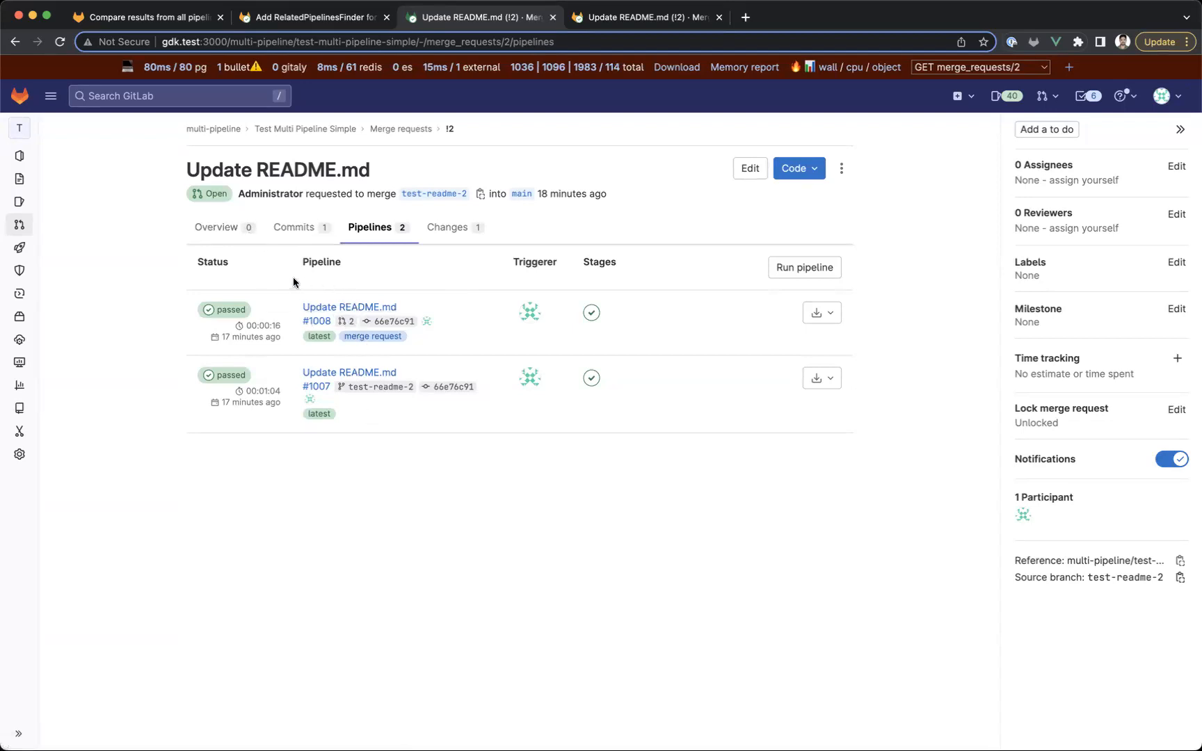
{"action": "left_click", "coordinate": [236, 234]}
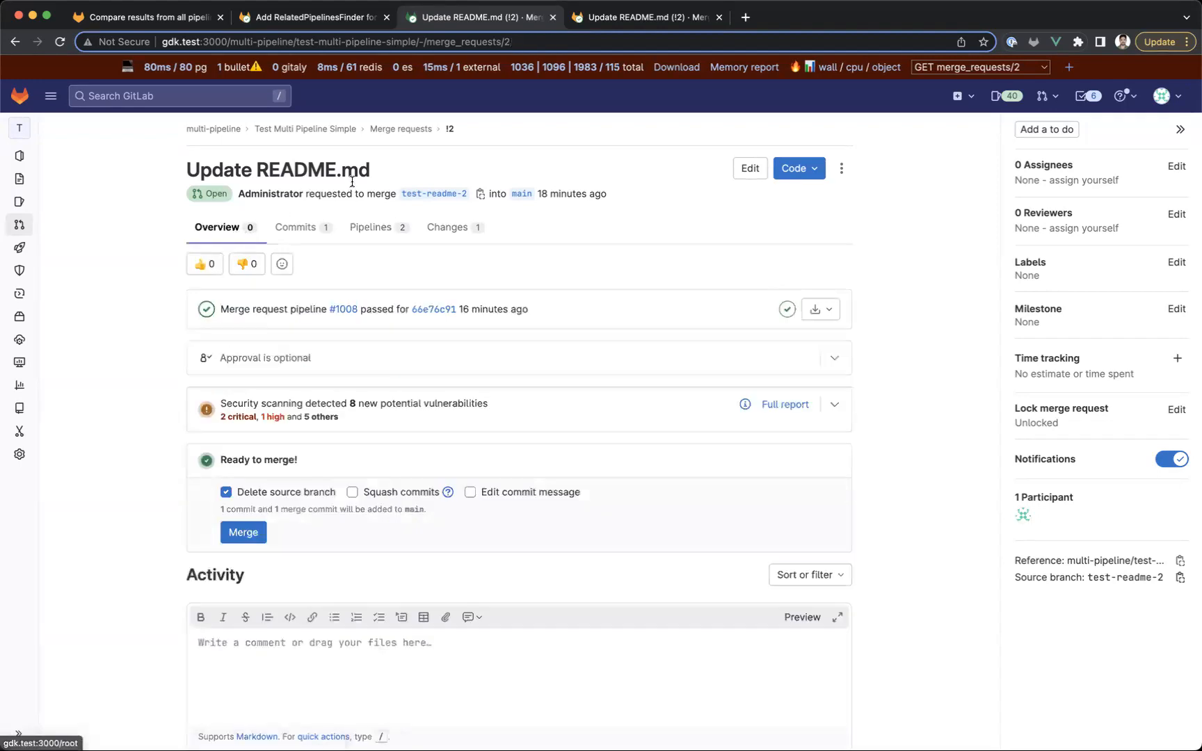
- Open the Test Multi Pipeline project in the multi-pipeline group and inspect the test-stage jobs of main pipeline #1005
{"action": "left_click", "coordinate": [223, 135]}
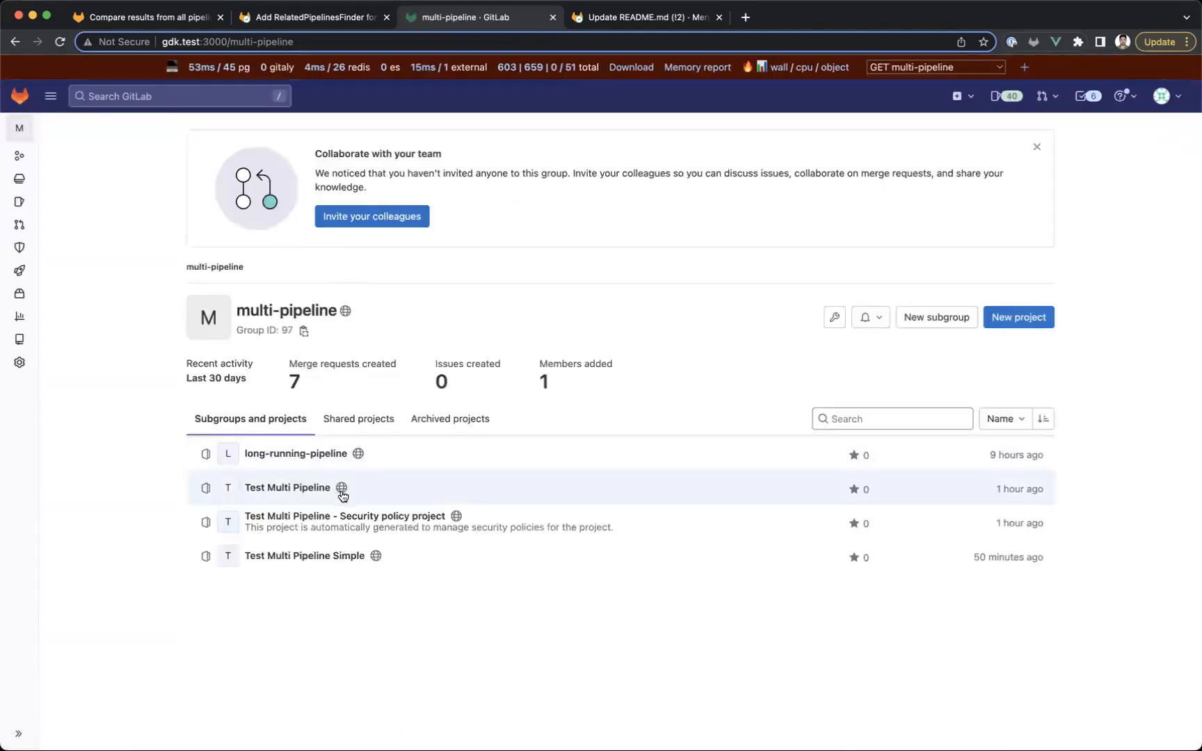
{"action": "left_click", "coordinate": [311, 490]}
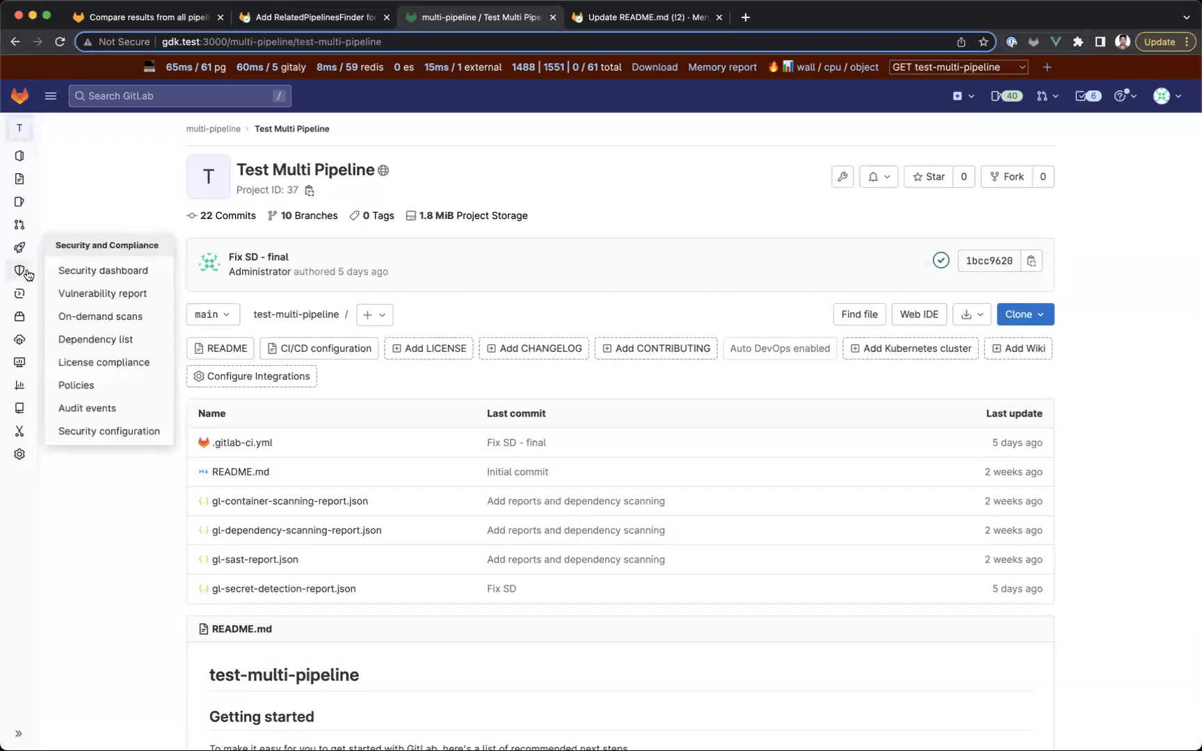
{"action": "mouse_move", "coordinate": [19, 256]}
{"action": "left_click", "coordinate": [75, 247]}
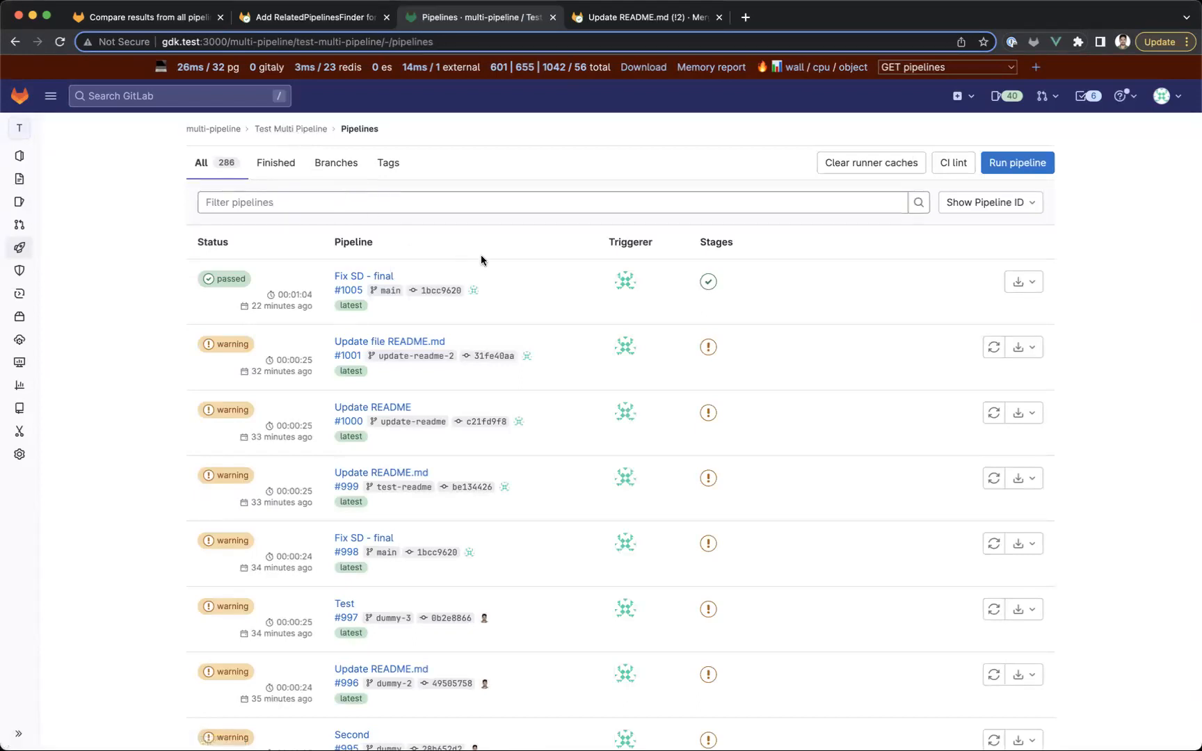
{"action": "left_click", "coordinate": [708, 281]}
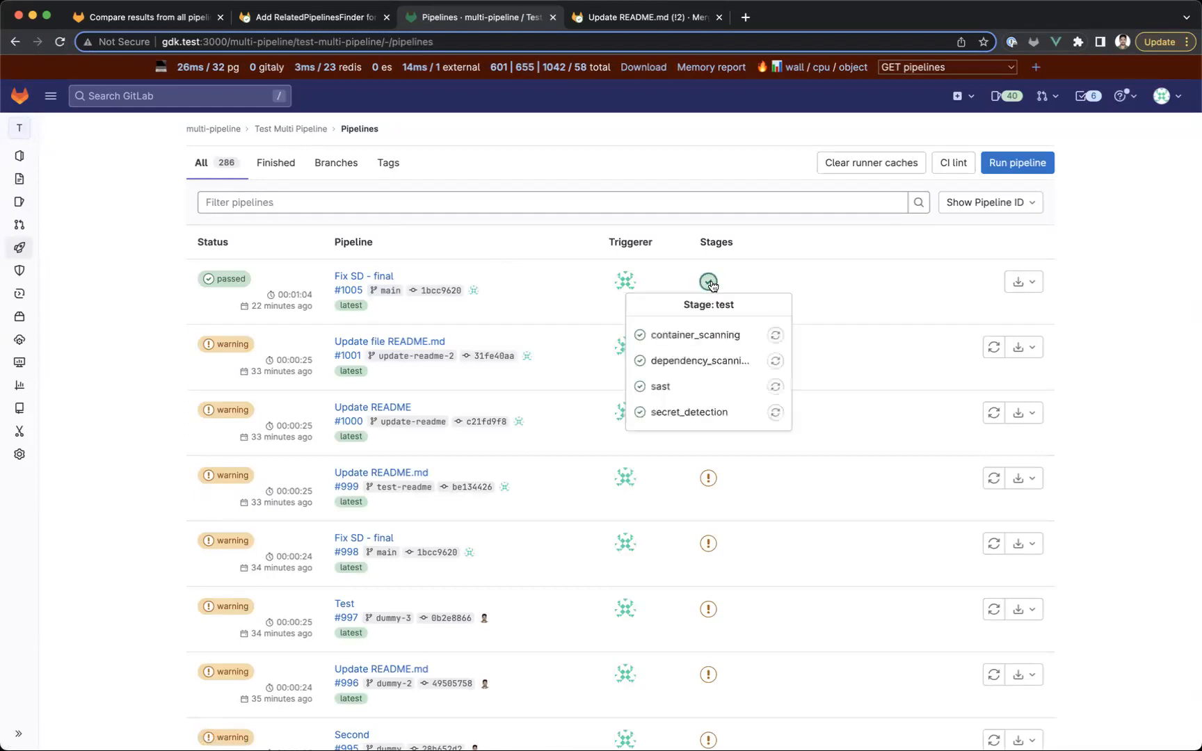
{"action": "left_click", "coordinate": [808, 279]}
- Inspect the test-stage jobs of the scheduled Fix SD - final pipeline #988 on main
{"action": "scroll", "coordinate": [387, 476], "scroll_direction": "down", "scroll_amount": 5}
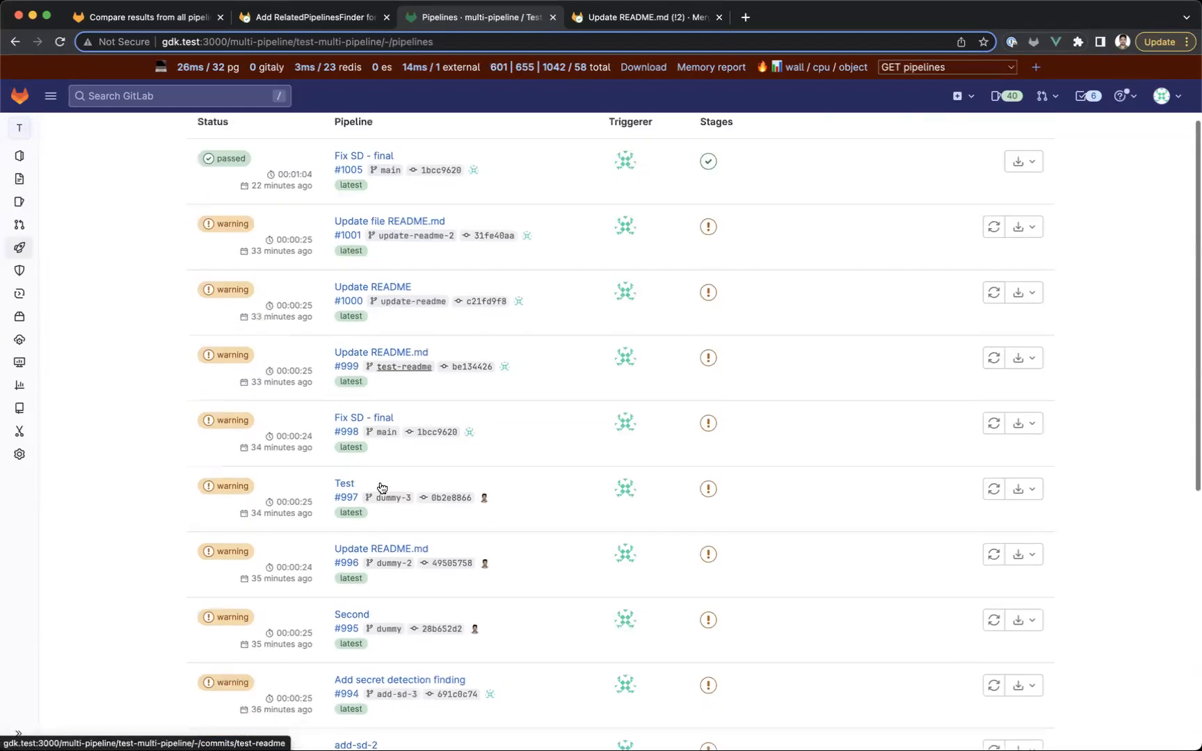
{"action": "scroll", "coordinate": [380, 482], "scroll_direction": "down", "scroll_amount": 1}
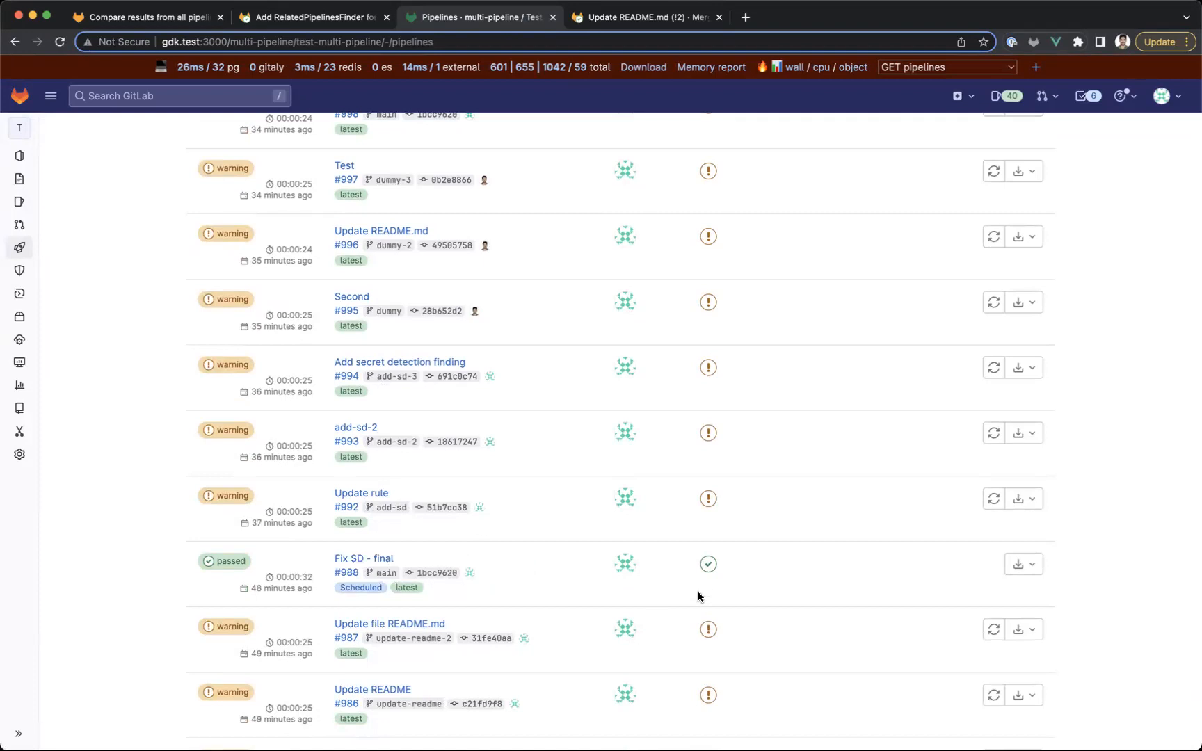
{"action": "left_click", "coordinate": [707, 566]}
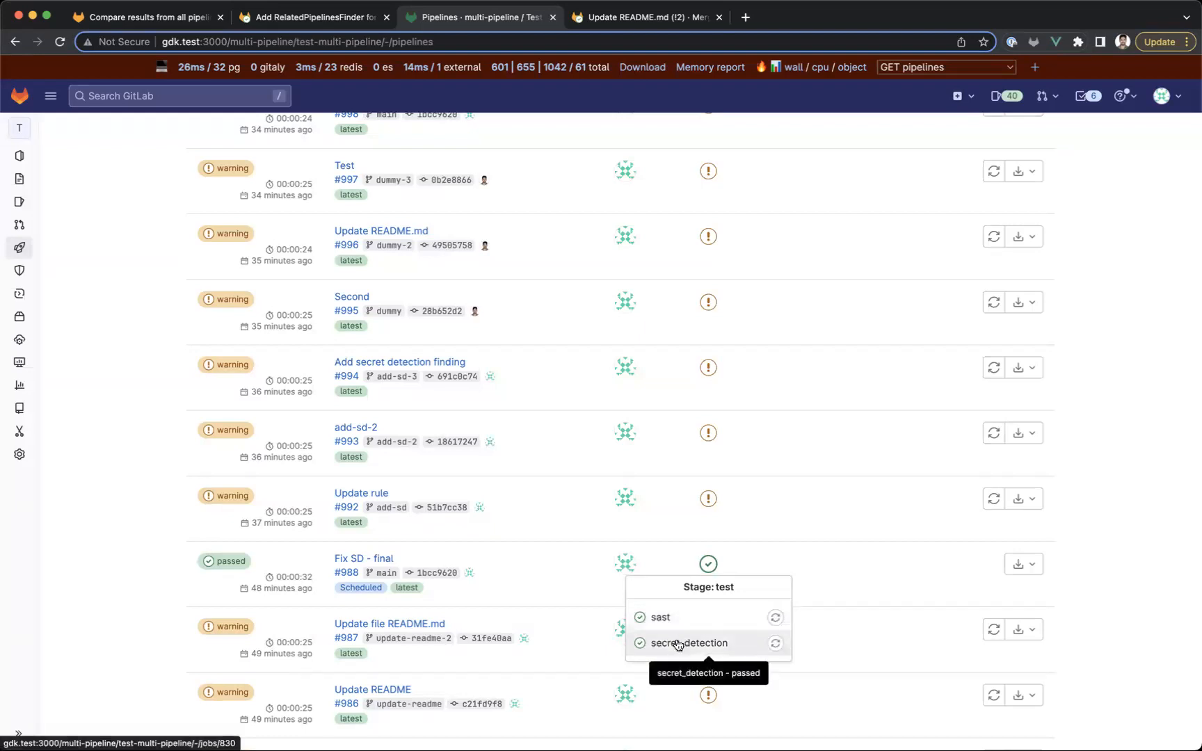
{"action": "left_click", "coordinate": [569, 587]}
{"action": "scroll", "coordinate": [502, 559], "scroll_direction": "up", "scroll_amount": 6}
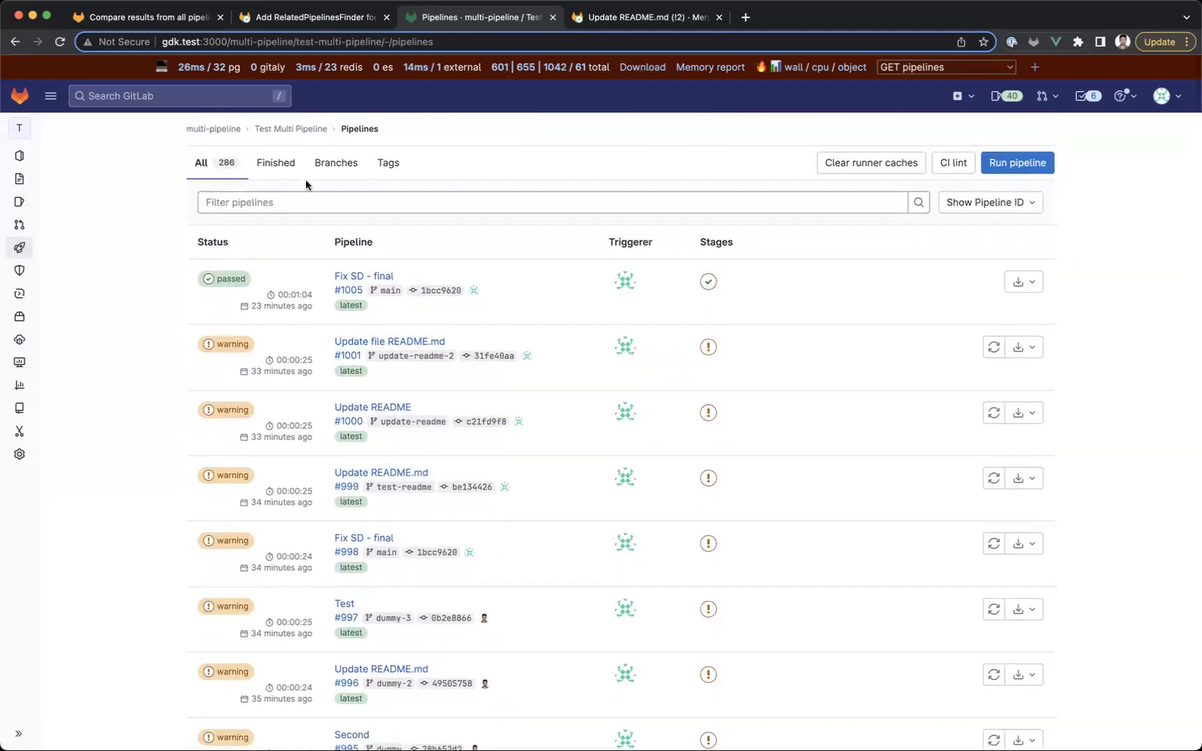
- Go back to the Test Multi Pipeline project page, then to the issue about comparing results from all related pipelines
{"action": "left_click", "coordinate": [286, 130]}
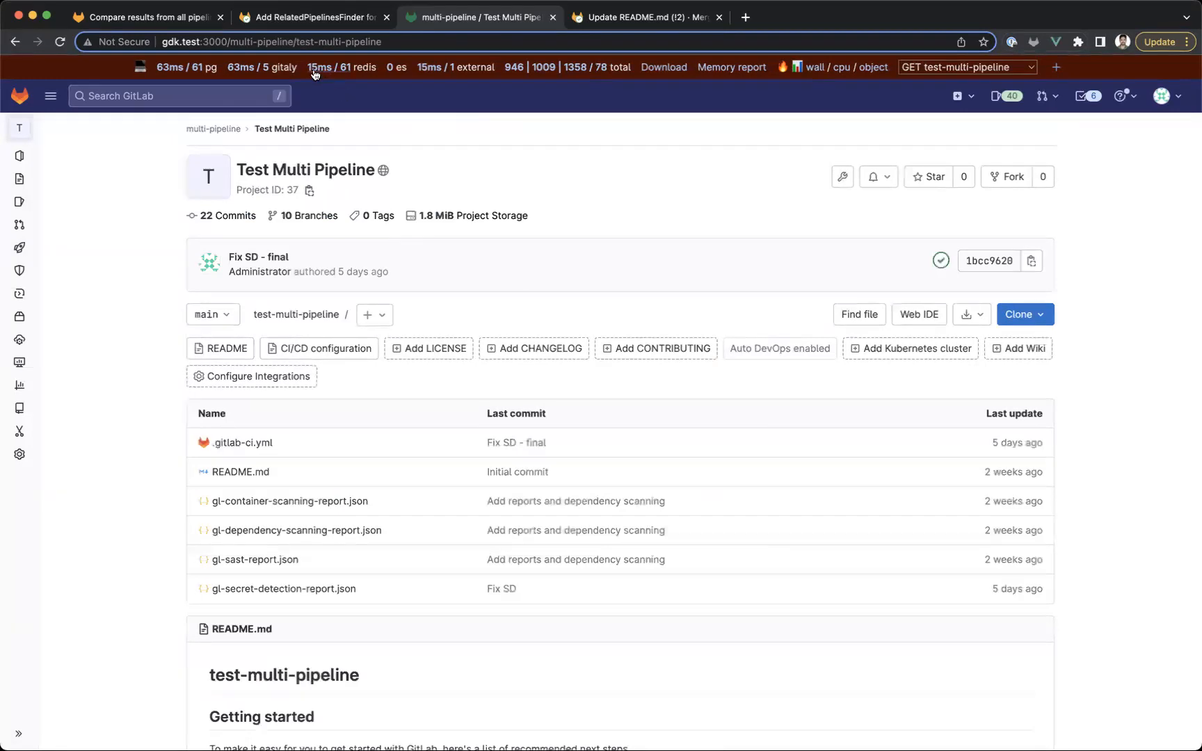
{"action": "left_click", "coordinate": [187, 19]}
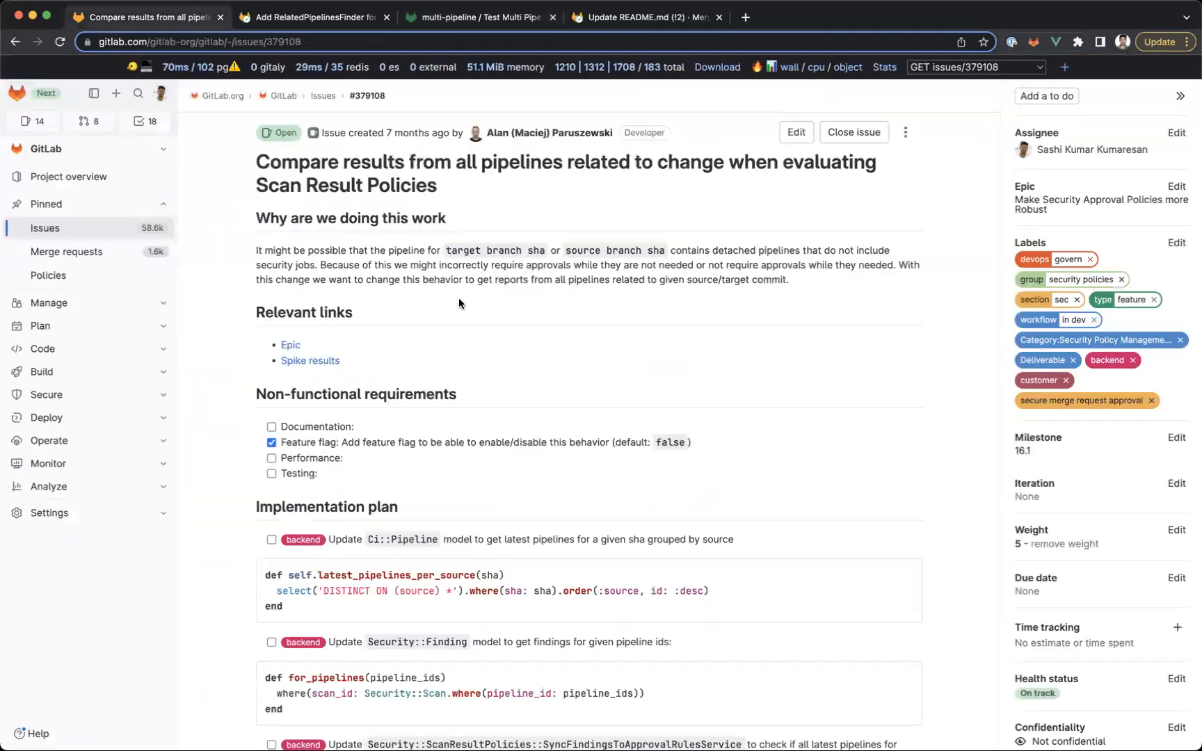